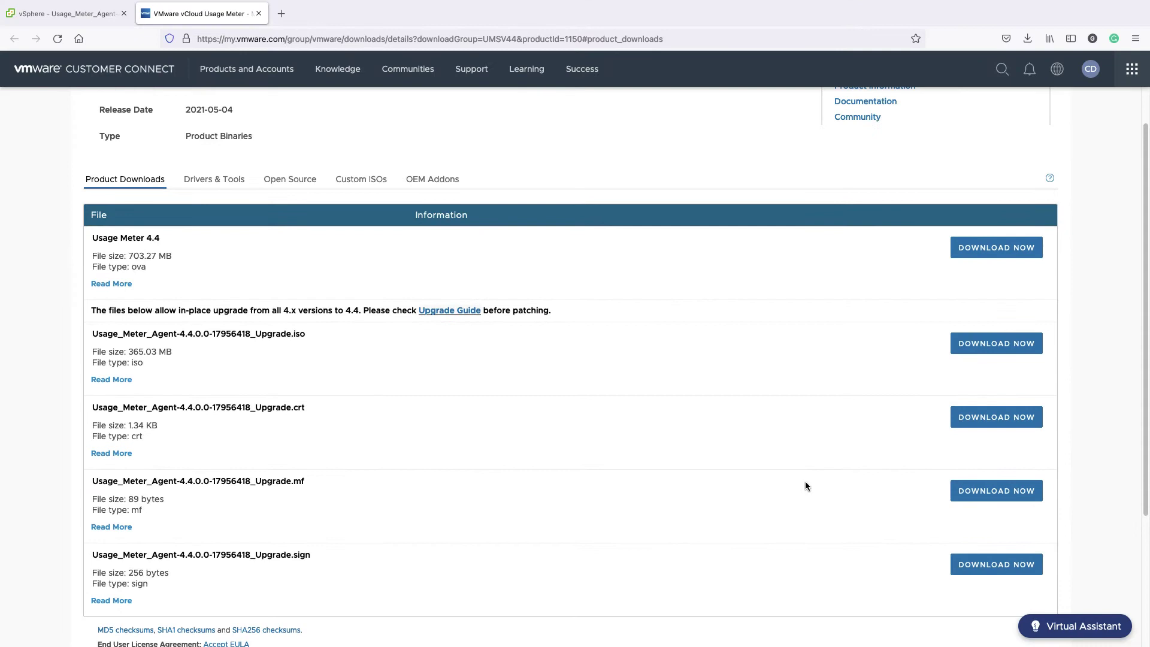
Download the Usage Meter Agent 4.4 upgrade ISO after accepting the EULA
{"action": "left_click", "coordinate": [996, 345]}
{"action": "left_click", "coordinate": [587, 465]}
{"action": "left_click", "coordinate": [811, 497]}
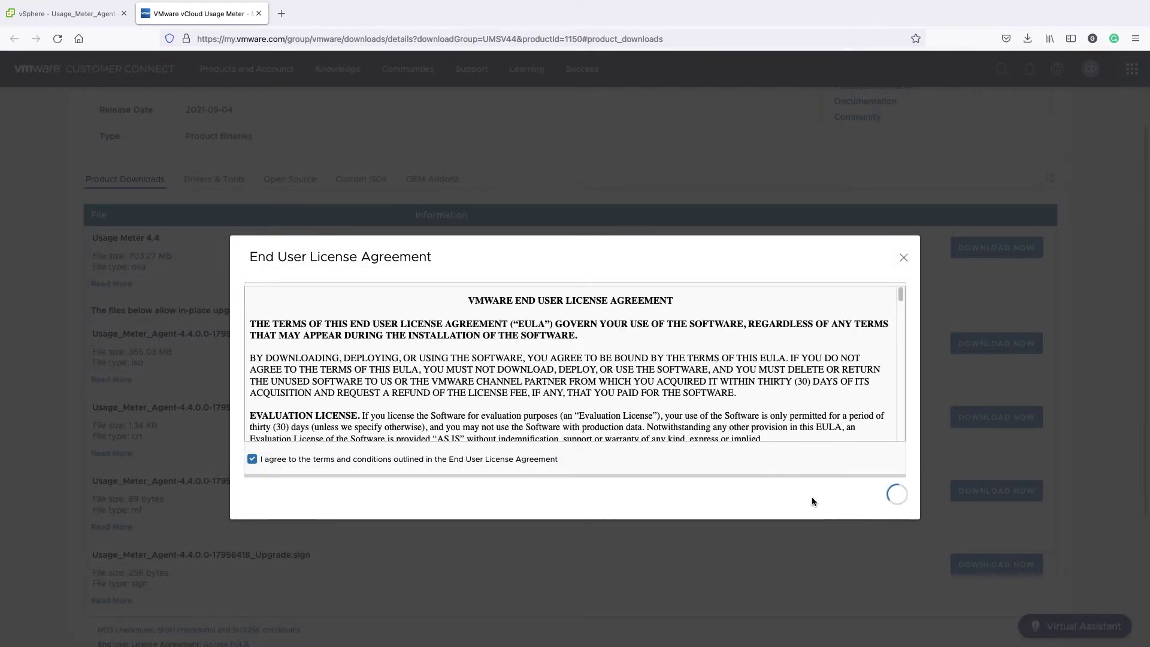
{"action": "left_click", "coordinate": [537, 395]}
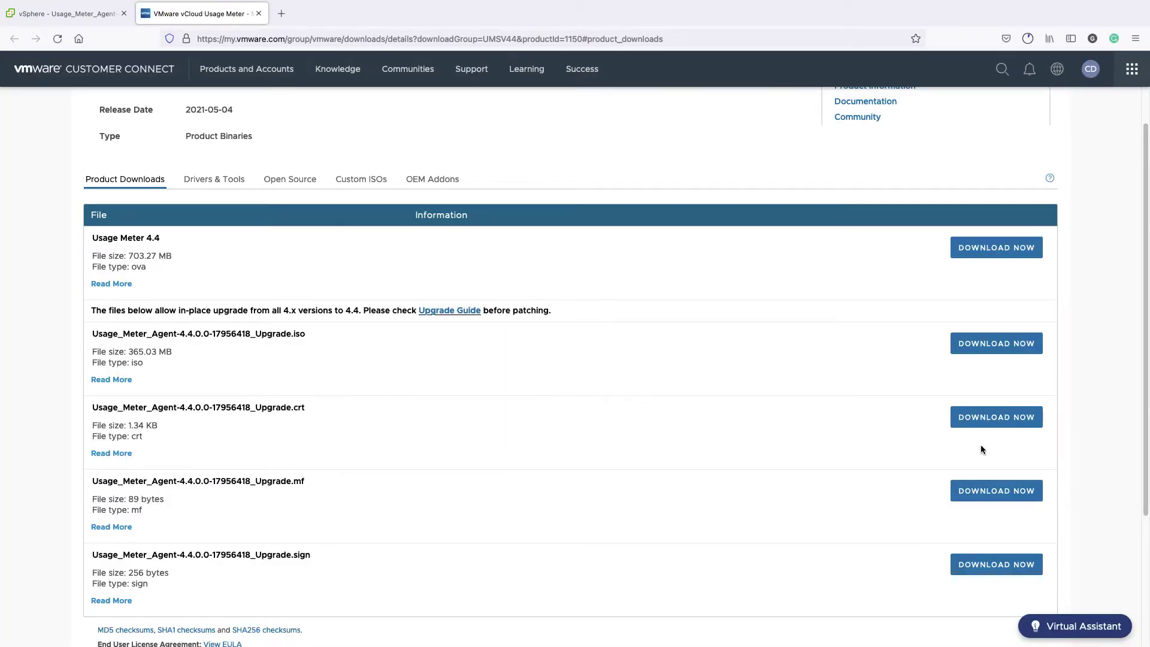
Download the matching .crt certificate, .mf manifest and .sign signature files
{"action": "left_click", "coordinate": [1003, 424]}
{"action": "key", "text": "Return"}
{"action": "left_click", "coordinate": [999, 500]}
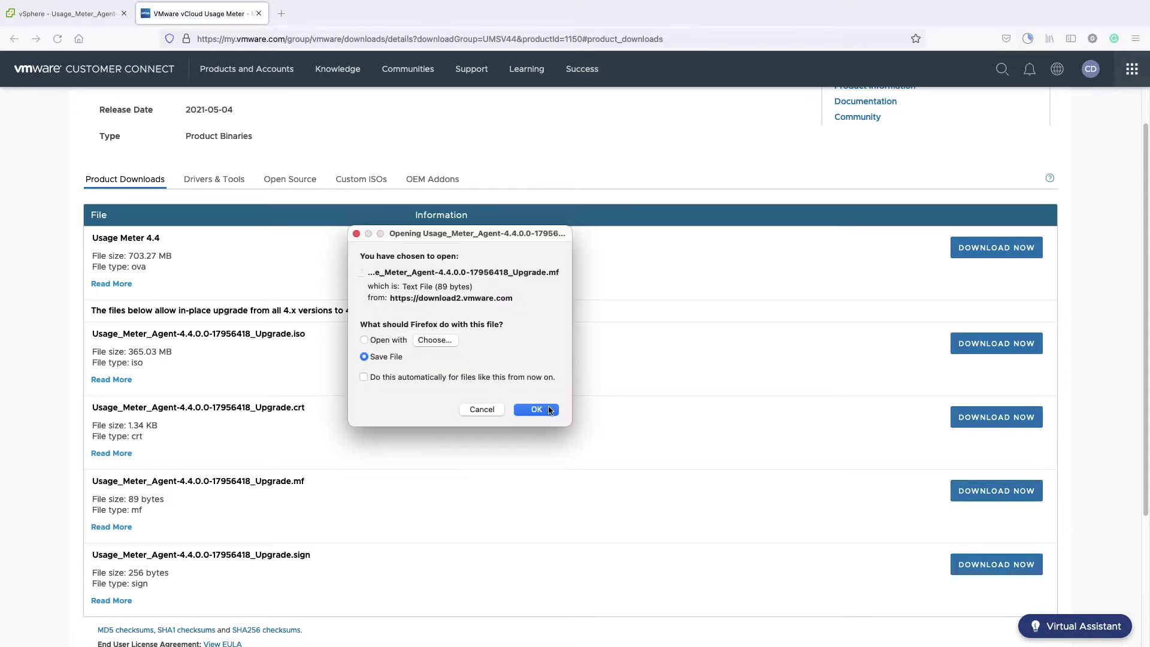
{"action": "left_click", "coordinate": [543, 408]}
{"action": "left_click", "coordinate": [993, 574]}
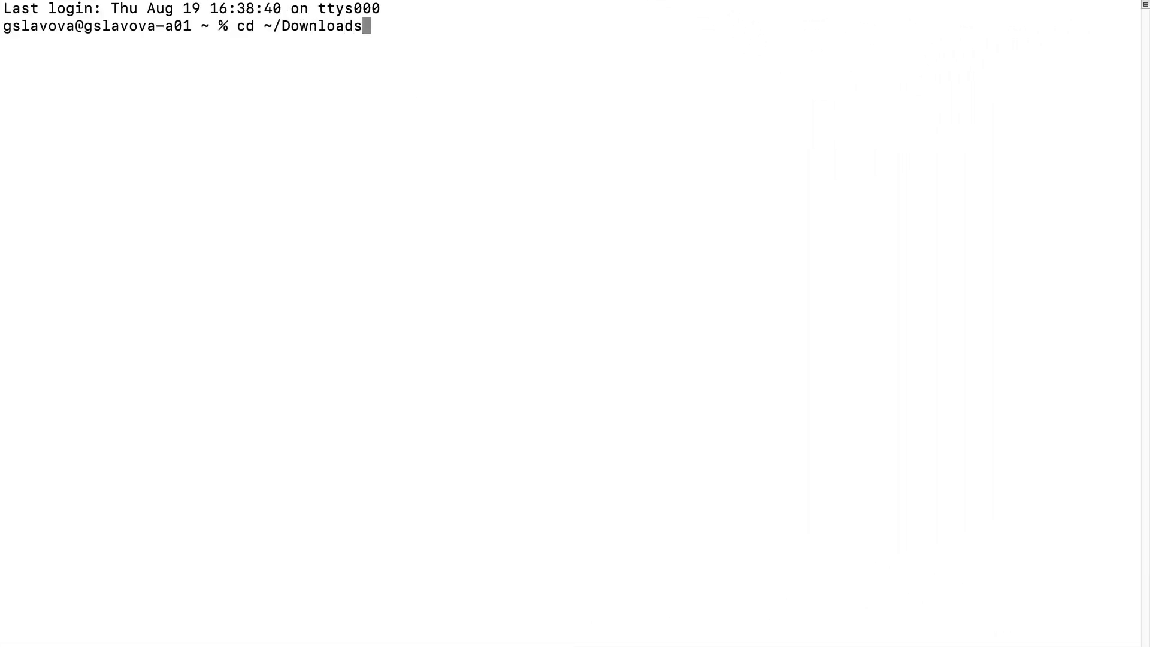
In ~/Downloads, verify the upgrade ISO checksum against the manifest with sha1sum -c
{"action": "key", "text": "Return"}
{"action": "type", "text": "sha1sum -c Usage_Meter_Agent-4.4.0.0-17956418_Upgrade.mf"}
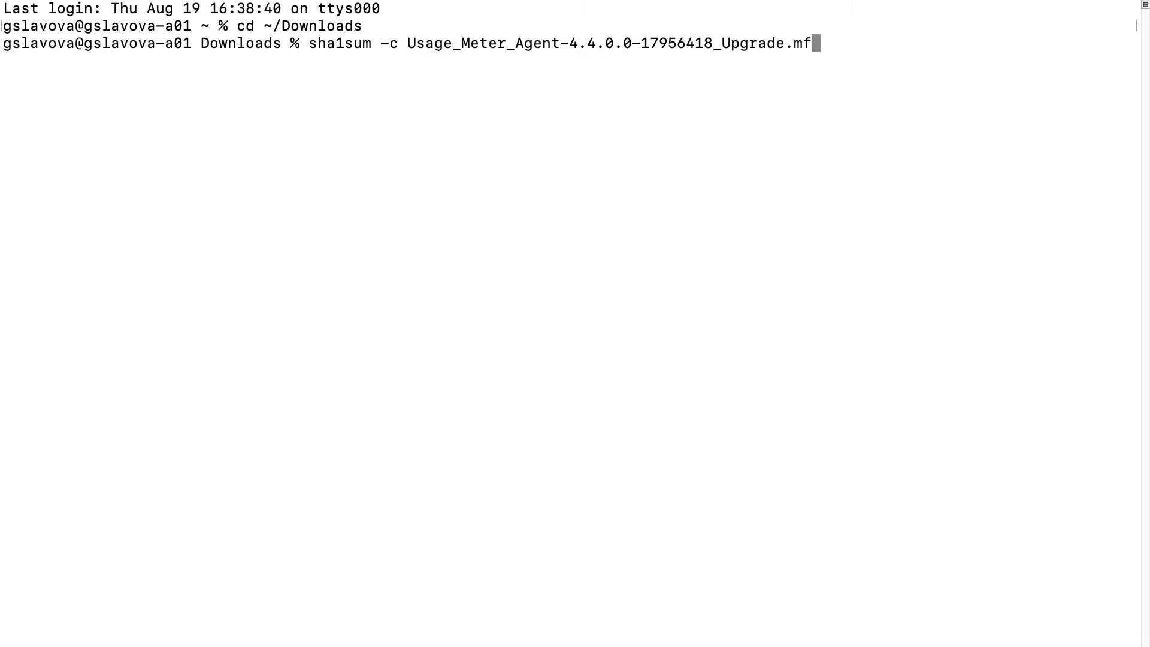
{"action": "key", "text": "Return"}
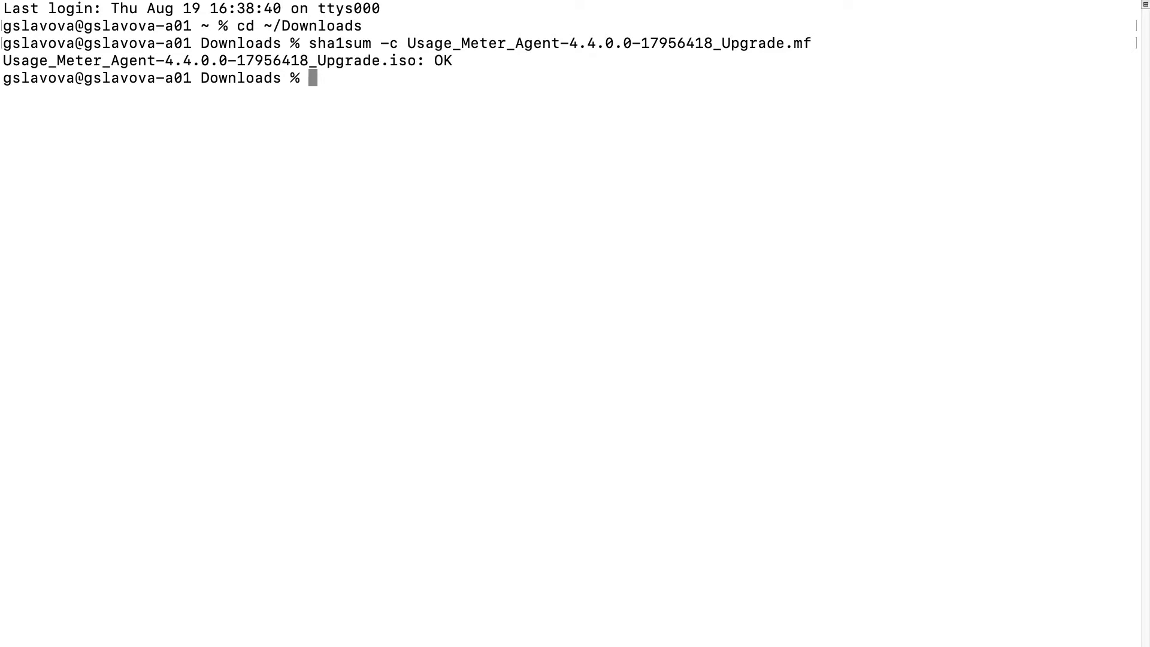
{"action": "type", "text": "openssl x509 -in Usage_Meter_Agent-4.4.0.0-17956418_Upgrade.crt -text"}
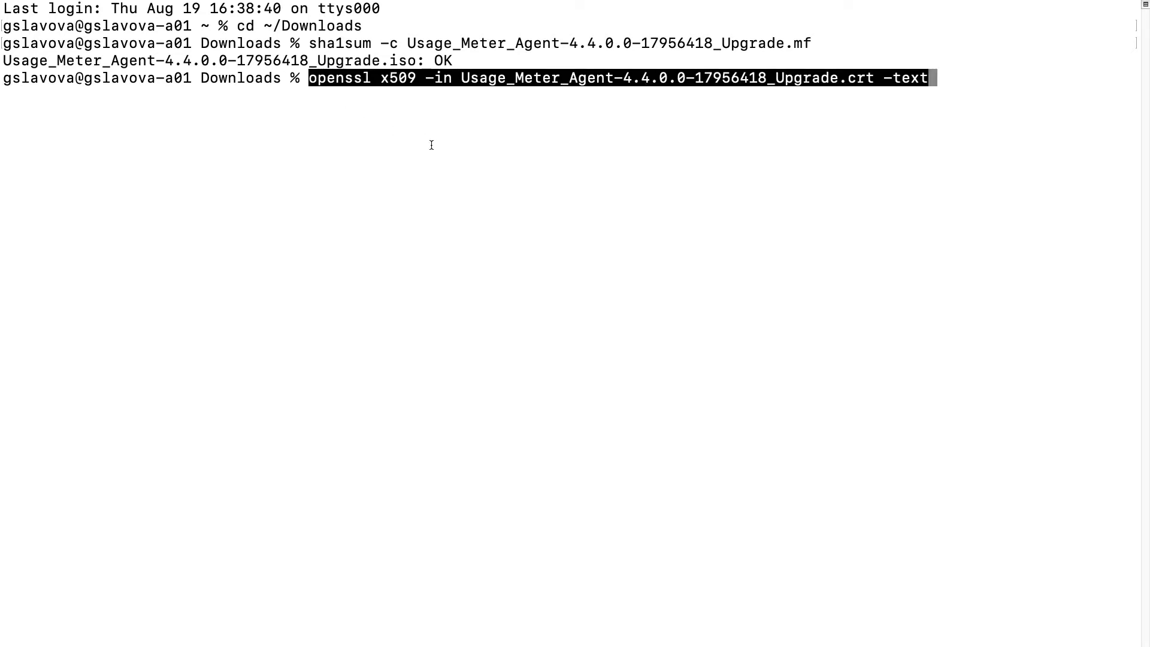
Inspect and verify the certificate, extract its public key, and verify the manifest signature
{"action": "key", "text": "Return"}
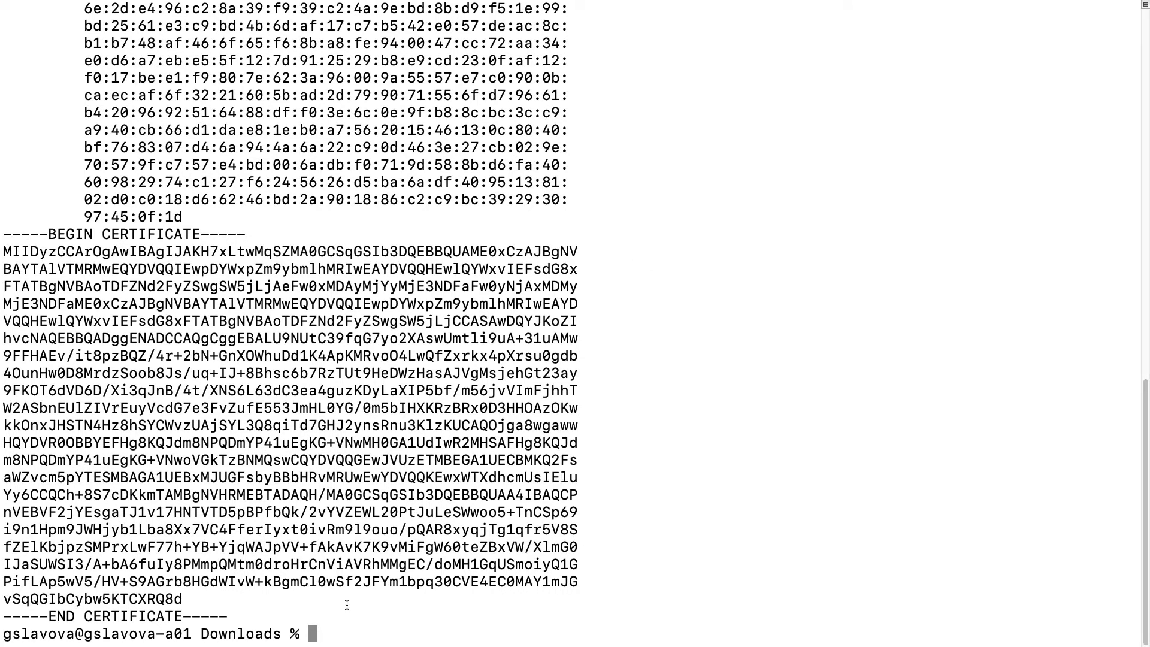
{"action": "type", "text": "openssl verify Usage_Meter_Agent-4.4.0.0-17956418_Upgrade.crt"}
{"action": "key", "text": "Return"}
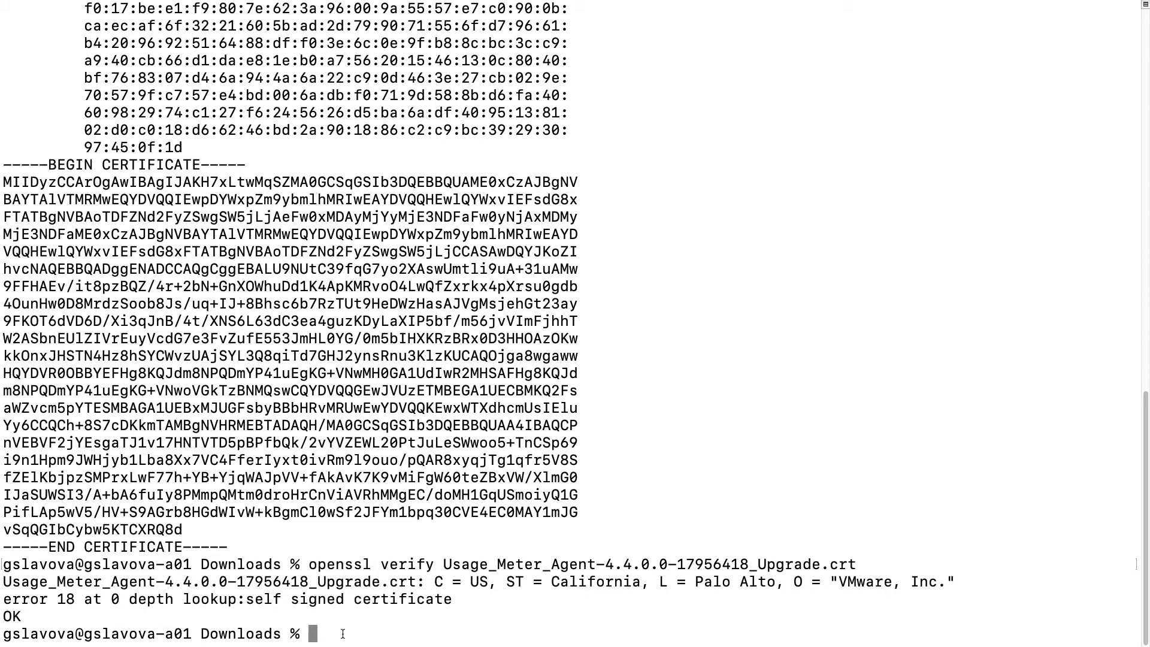
{"action": "type", "text": "openssl x509 -pubkey -in Usage_Meter_Agent-4.4.0.0-17956418_Upgrade.crt \\   > Usage_Meter_Agent-4.4.0.0-17956418_Upgrade.key"}
{"action": "key", "text": "Return"}
{"action": "type", "text": "openssl dgst -sha1 -verify Usage_Meter_Agent-4.4.0.0-17956418_Upgrade.key \\   -signature Usage_Meter_Agent-4.4.0.0-17956418_Upgrade.sign \\   Usage_Meter_Agent-4.4.0.0-17956418_Upgrade.mf"}
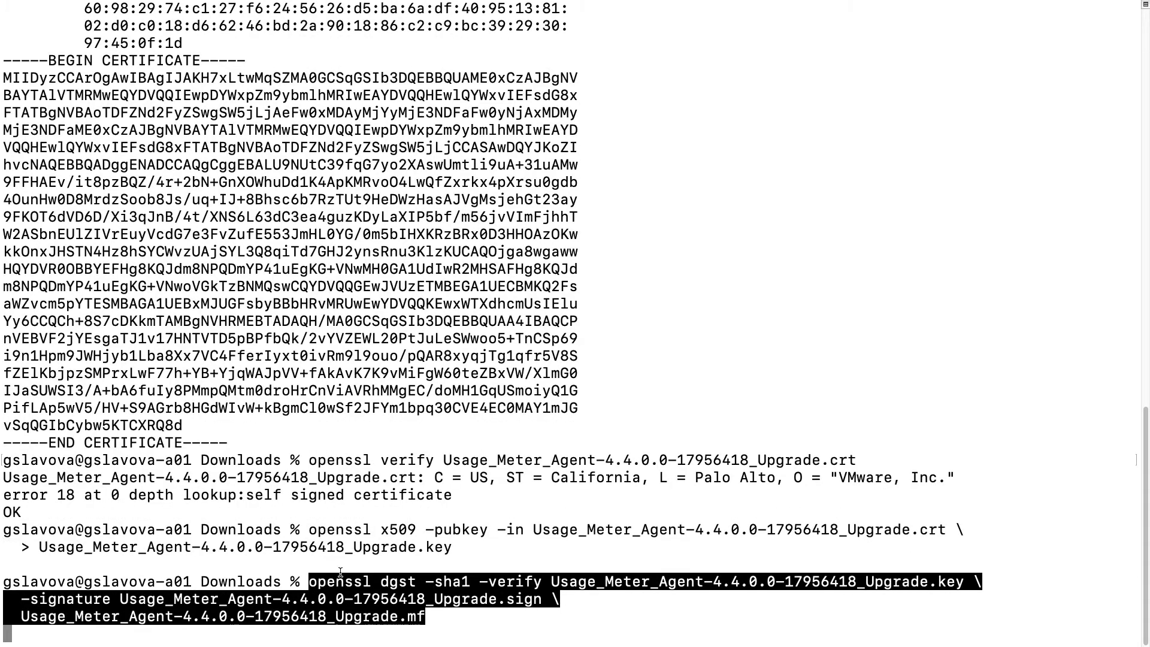
{"action": "key", "text": "Return"}
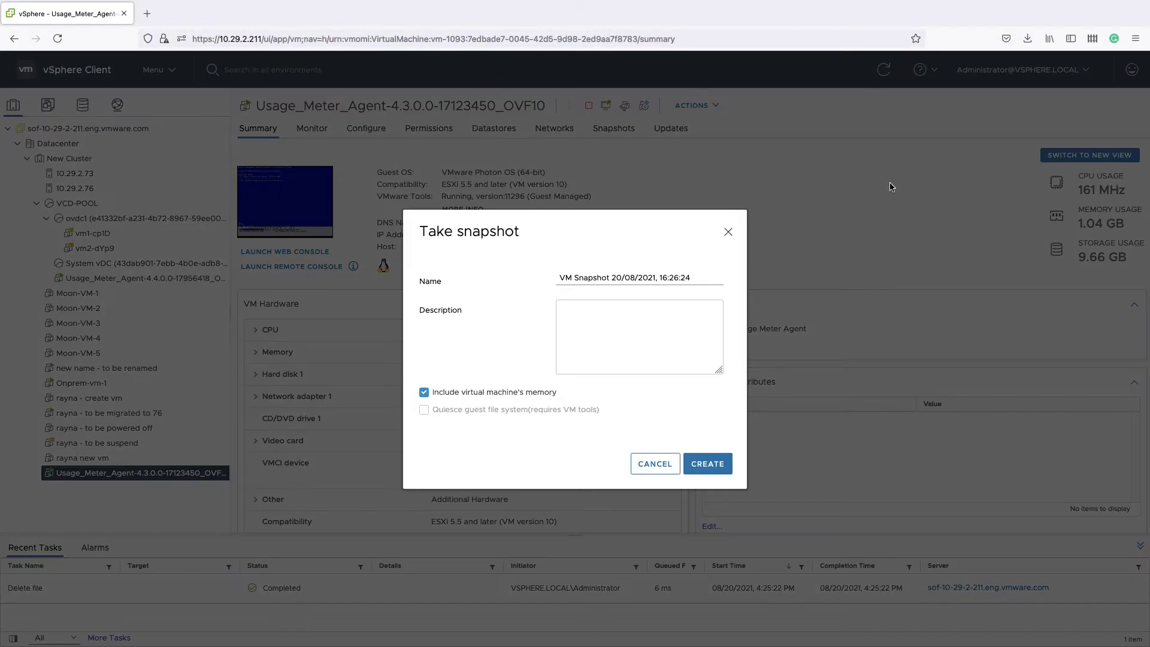
Take a pre-upgrade snapshot of the Usage Meter Agent VM
{"action": "left_click_drag", "start_coordinate": [609, 278], "coordinate": [522, 284]}
{"action": "type", "text": "UM4.3-Pr"}
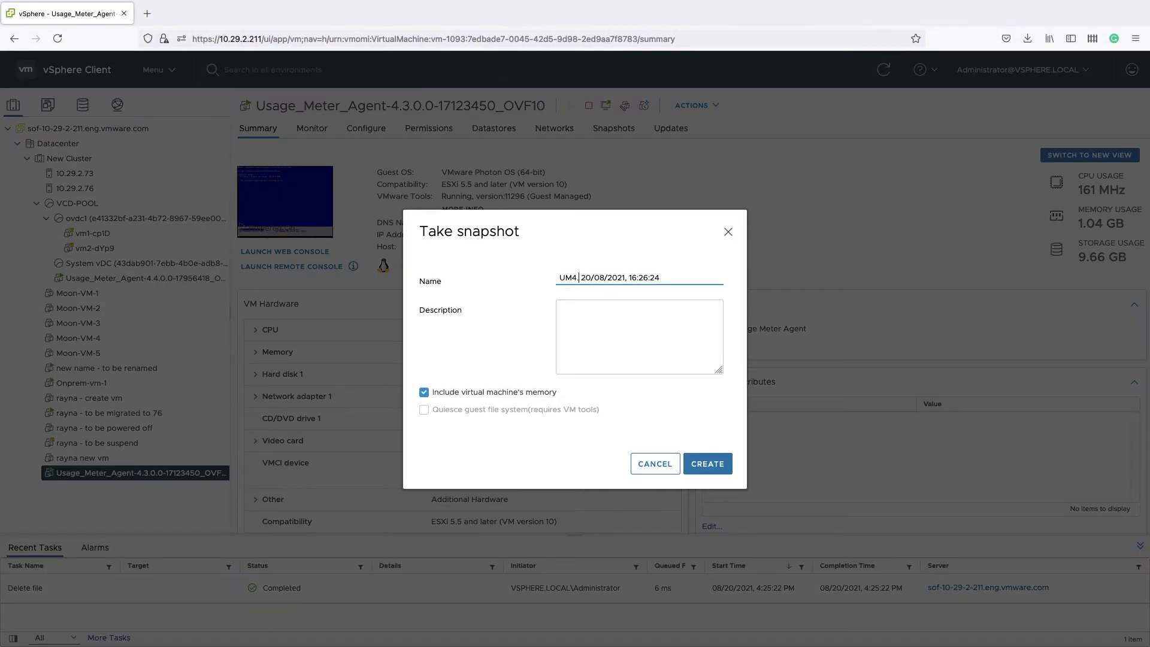
{"action": "type", "text": "e-upgrade"}
{"action": "left_click", "coordinate": [715, 467]}
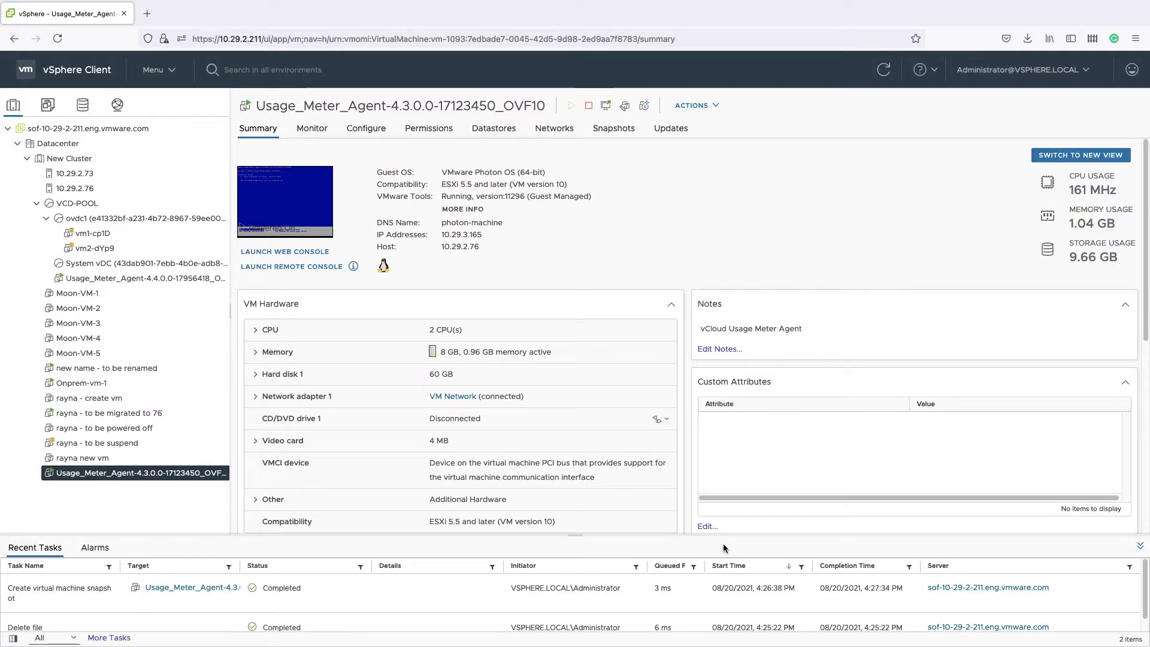
{"action": "left_click", "coordinate": [83, 107]}
Create the datastore76 folder 'UM 4.4 - Upgrade ISO' and upload the upgrade ISO into it
{"action": "left_click", "coordinate": [506, 176]}
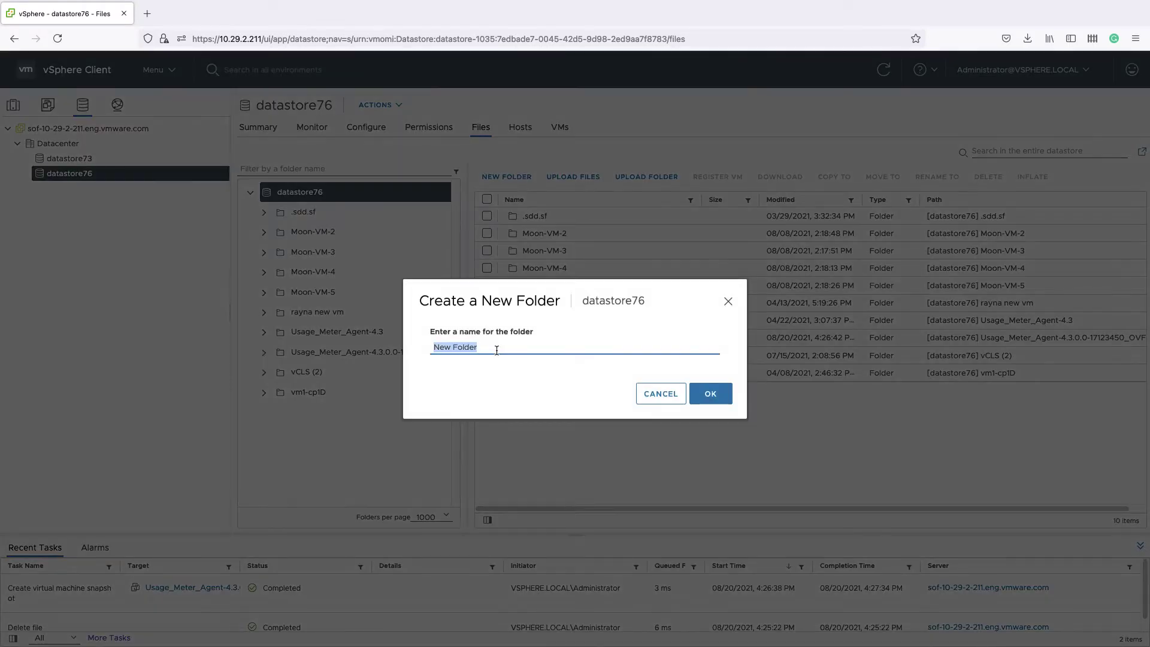
{"action": "type", "text": "UM 4.4 - Upgrade ISO"}
{"action": "left_click", "coordinate": [710, 393]}
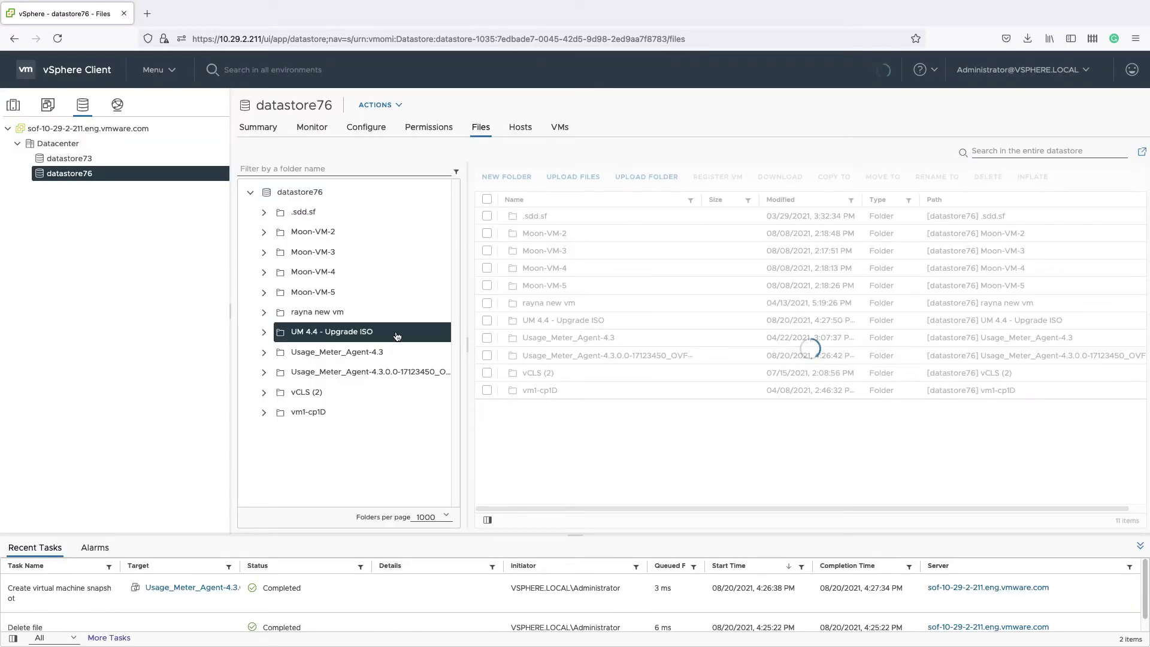
{"action": "left_click", "coordinate": [573, 176]}
{"action": "type", "text": ".iso"}
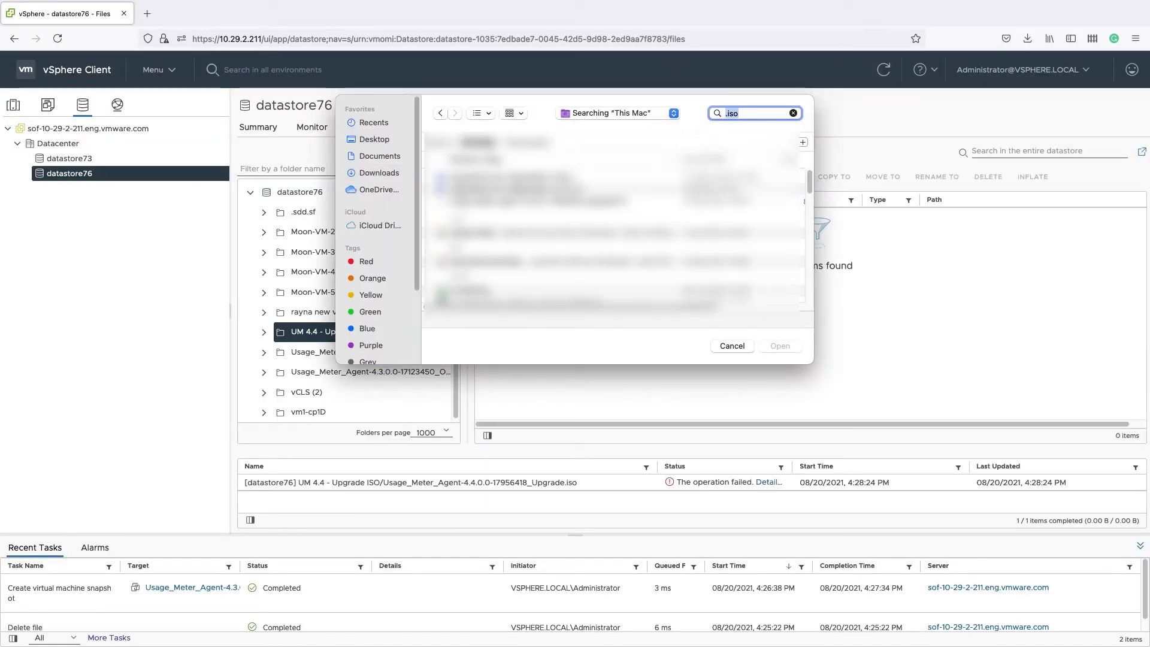
{"action": "key", "text": "Down"}
{"action": "left_click", "coordinate": [780, 345]}
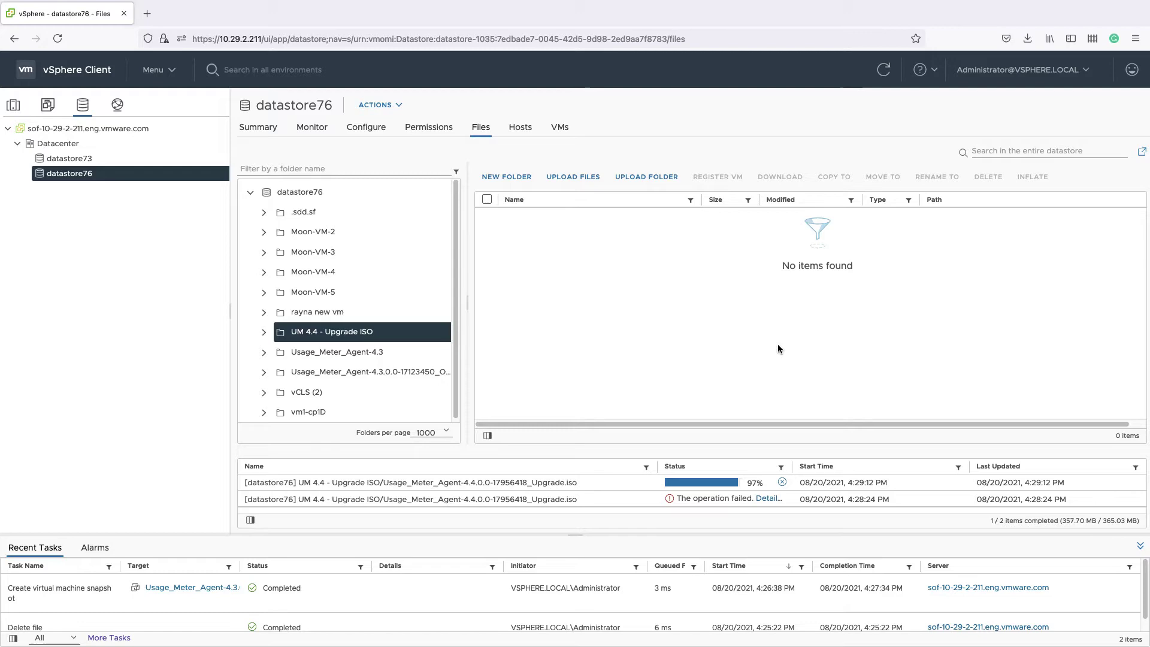
Shut down the agent VM's guest OS
{"action": "left_click", "coordinate": [14, 106]}
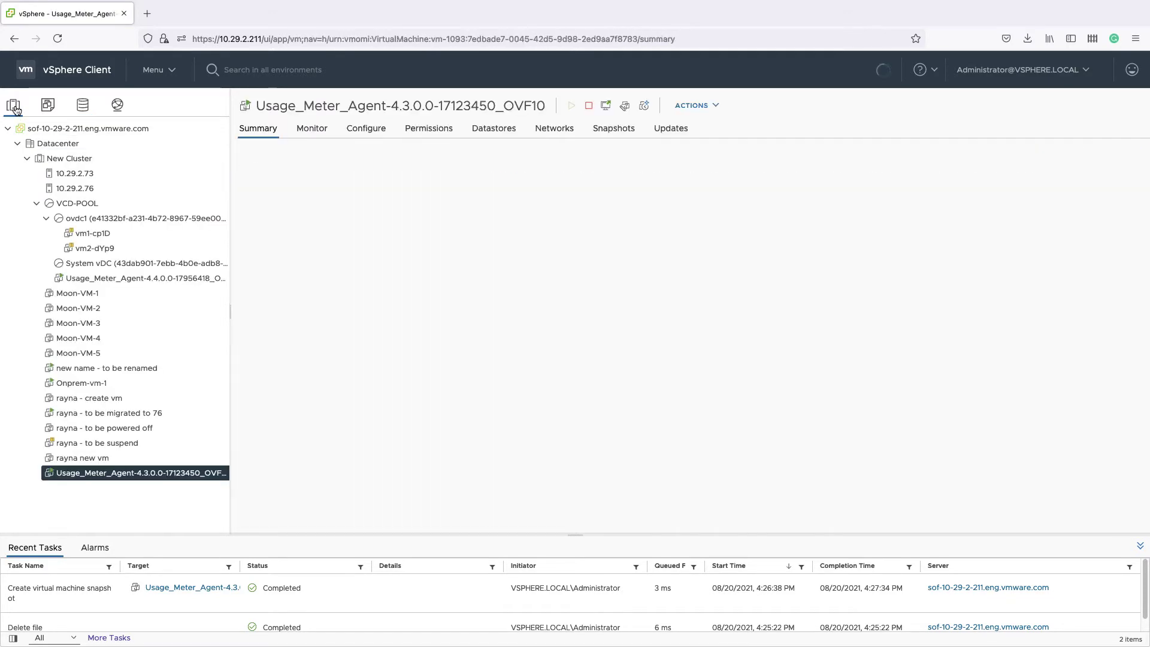
{"action": "left_click", "coordinate": [589, 106]}
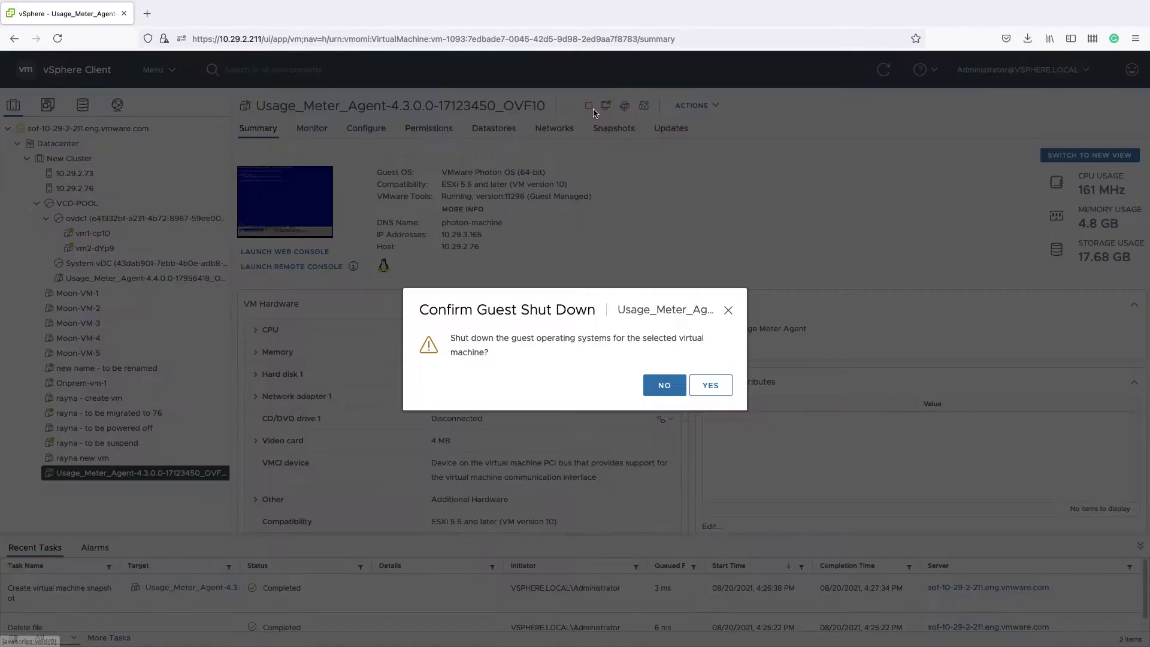
{"action": "left_click", "coordinate": [704, 387]}
Mount the 4.4 upgrade ISO as a connected datastore CD/DVD and power the VM on
{"action": "right_click", "coordinate": [161, 474]}
{"action": "left_click", "coordinate": [212, 441]}
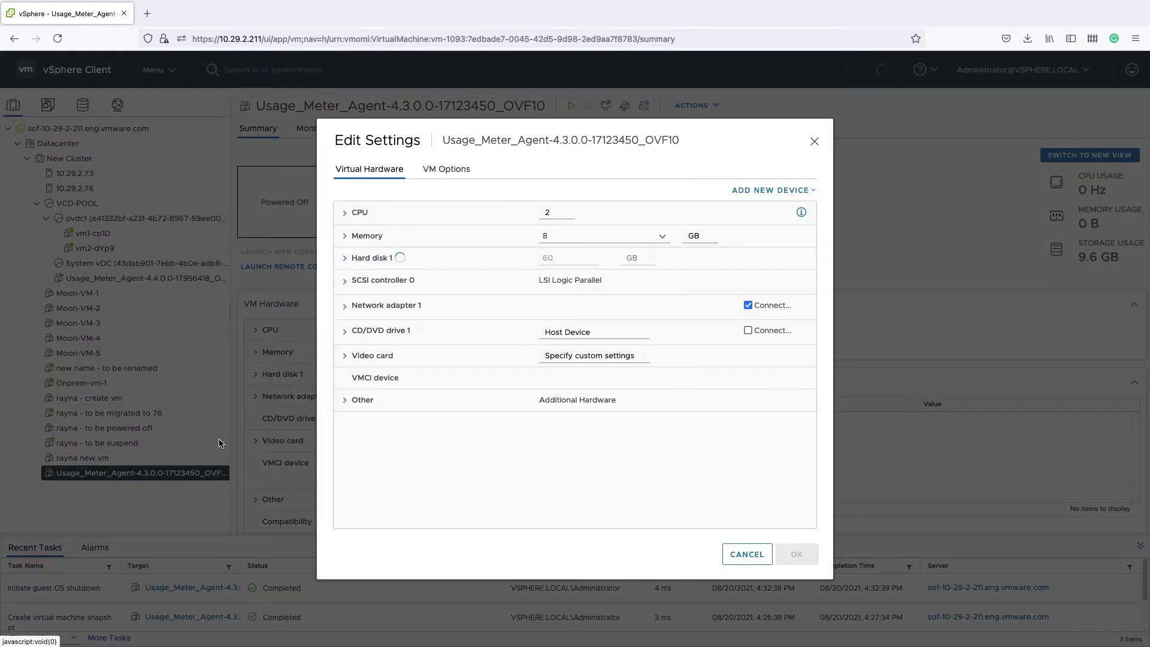
{"action": "left_click", "coordinate": [569, 333]}
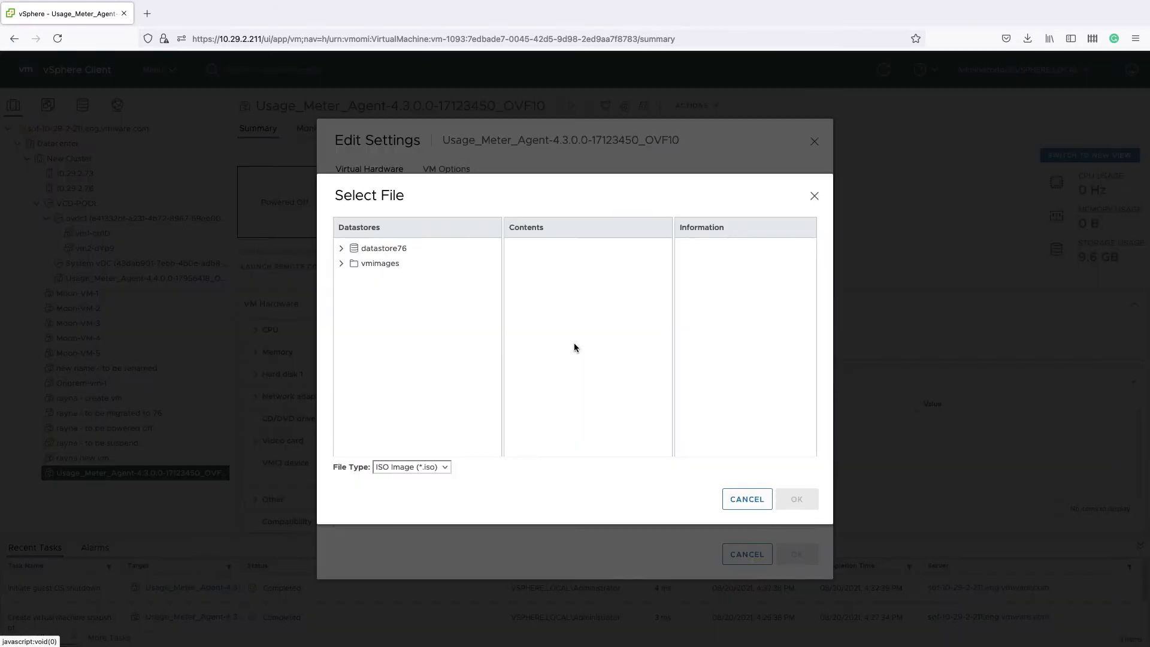
{"action": "left_click", "coordinate": [341, 249]}
{"action": "left_click", "coordinate": [411, 352]}
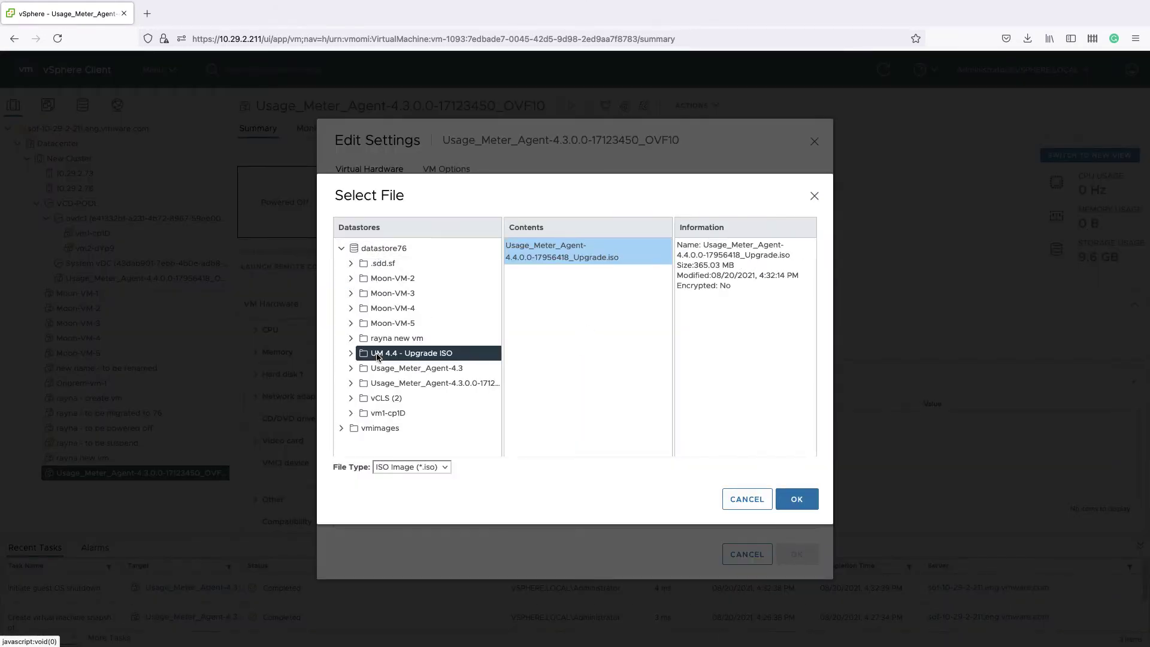
{"action": "left_click", "coordinate": [797, 500]}
{"action": "left_click", "coordinate": [746, 330]}
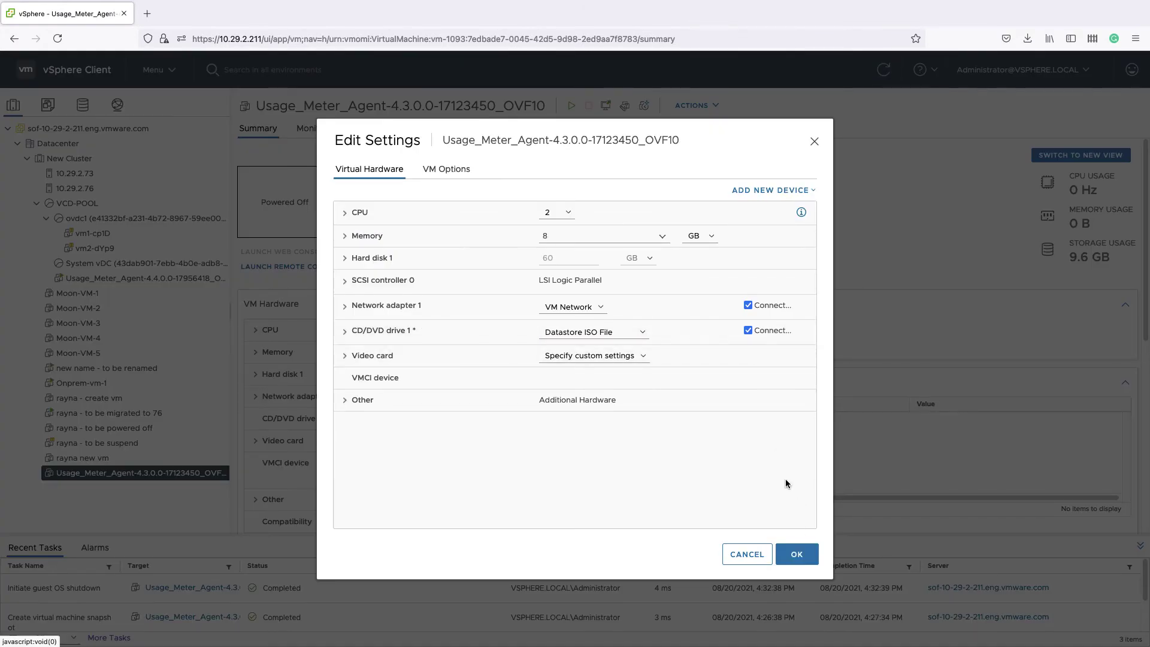
{"action": "left_click", "coordinate": [797, 555]}
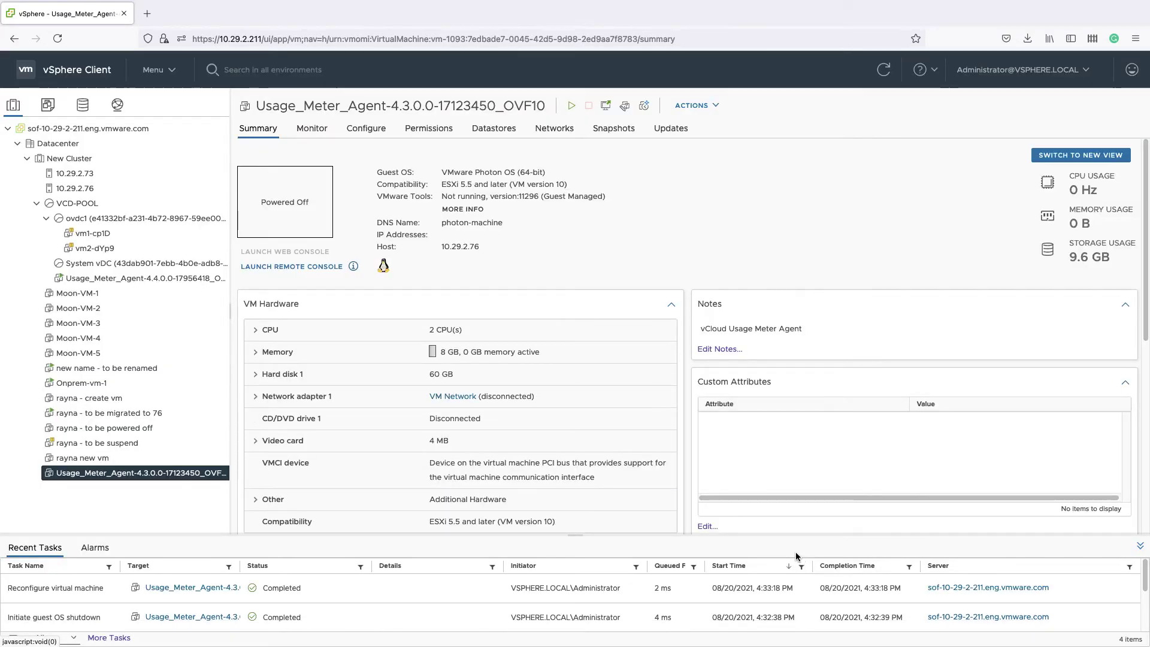
{"action": "left_click", "coordinate": [572, 106]}
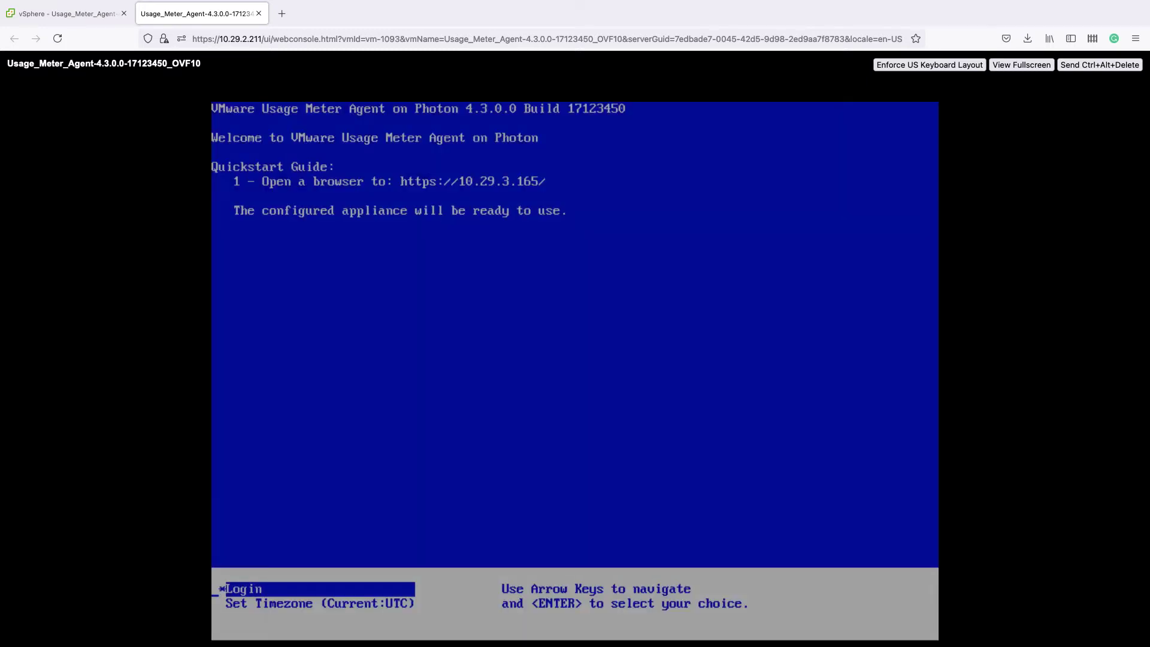
Log in to the agent VM console as root and create the /root/upgrade folder
{"action": "key", "text": "Return"}
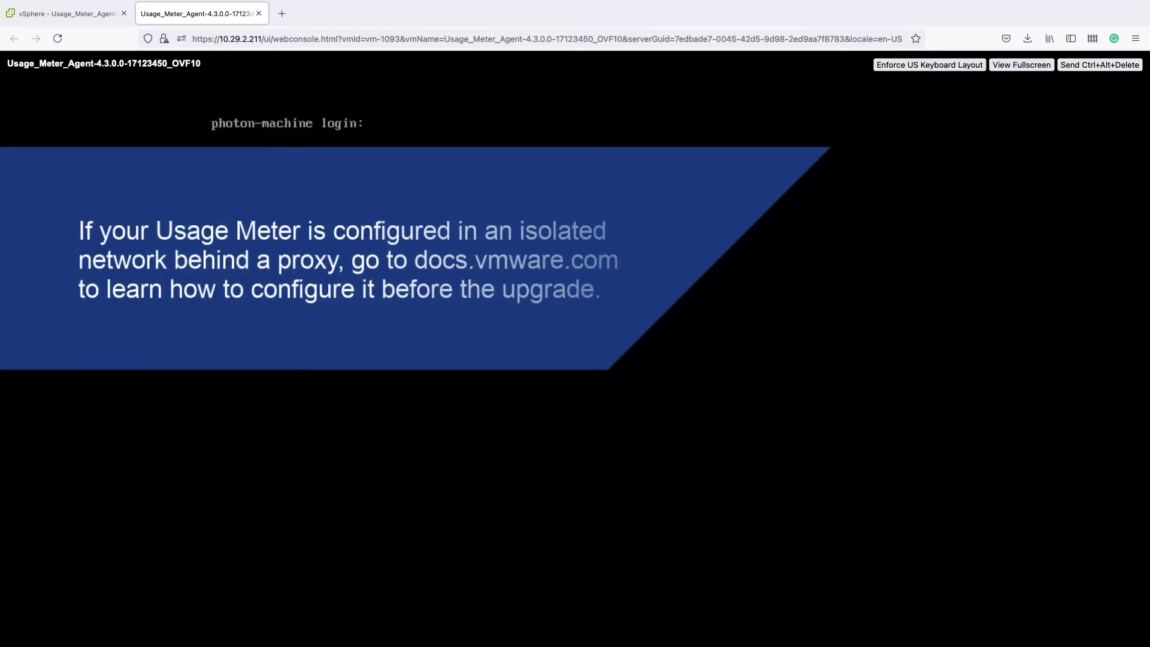
{"action": "type", "text": "root"}
{"action": "key", "text": "Return"}
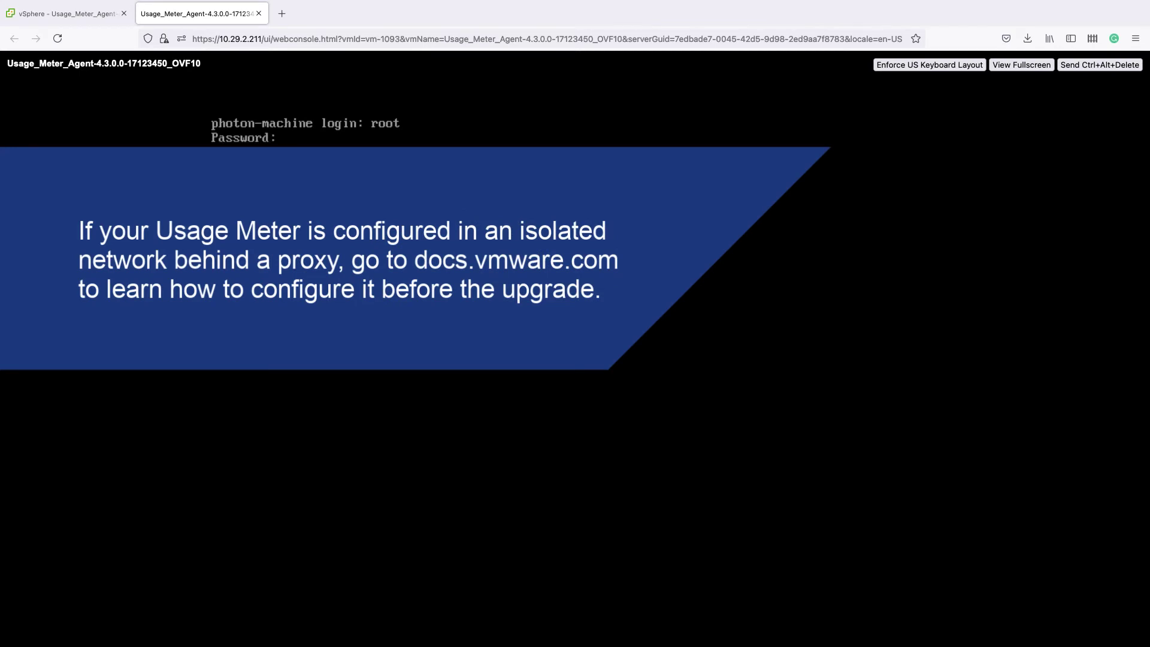
{"action": "key", "text": "Return"}
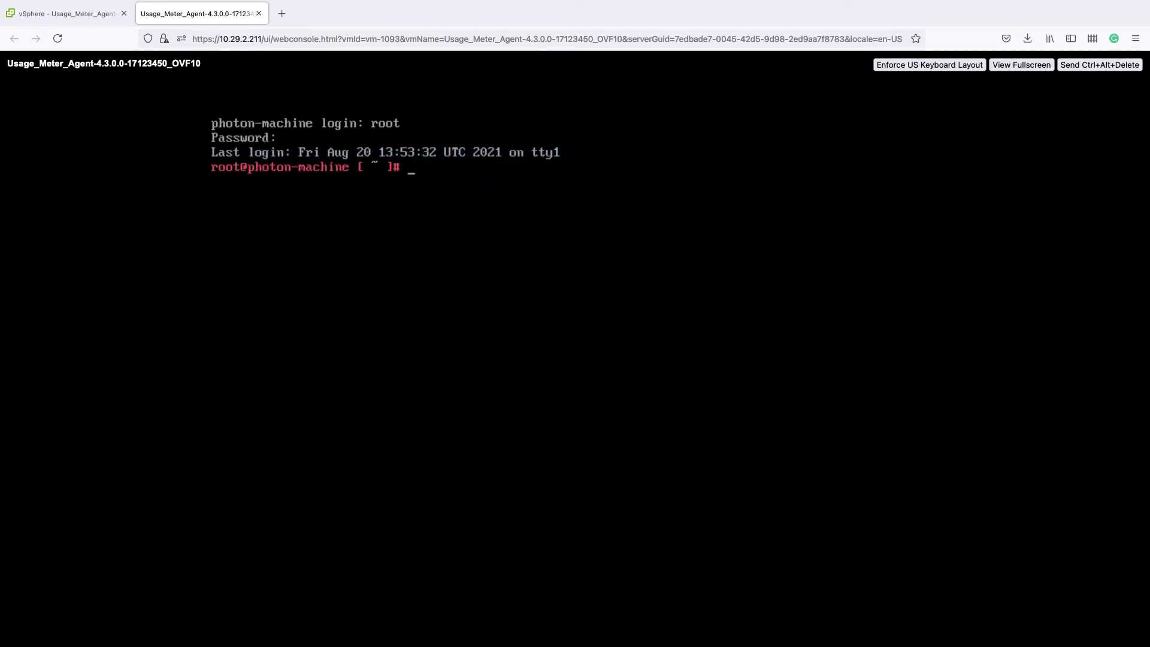
{"action": "type", "text": "mkdir /root/up"}
{"action": "type", "text": "grade"}
{"action": "key", "text": "Return"}
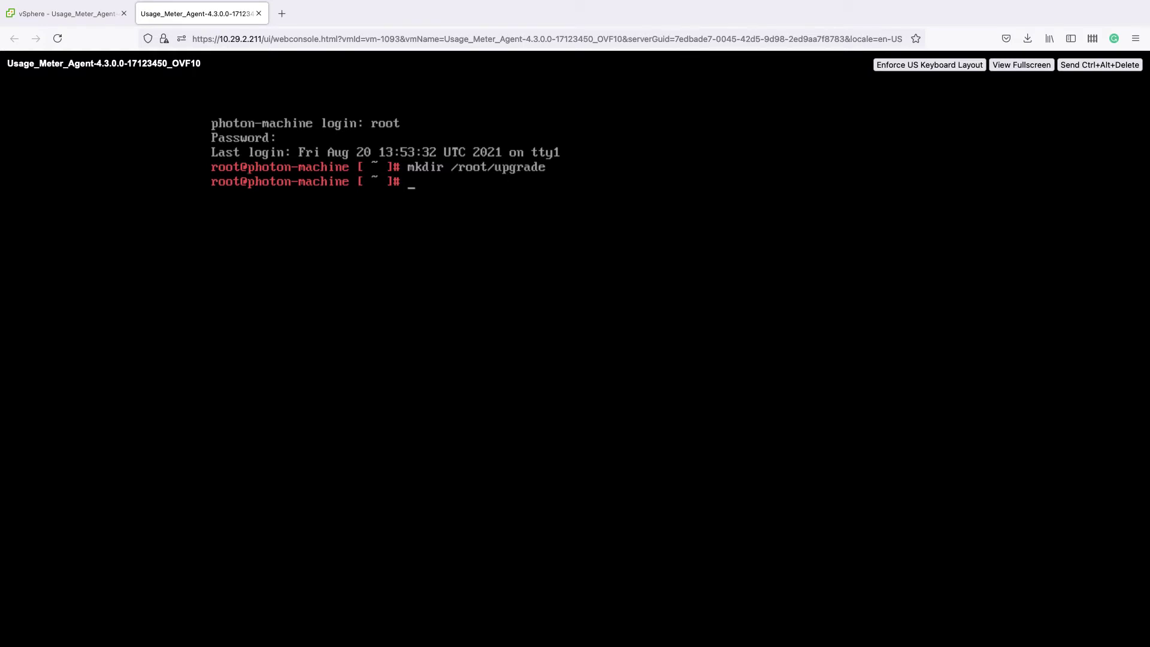
{"action": "type", "text": "mount -o loop"}
{"action": "type", "text": " /dev/cdrom /"}
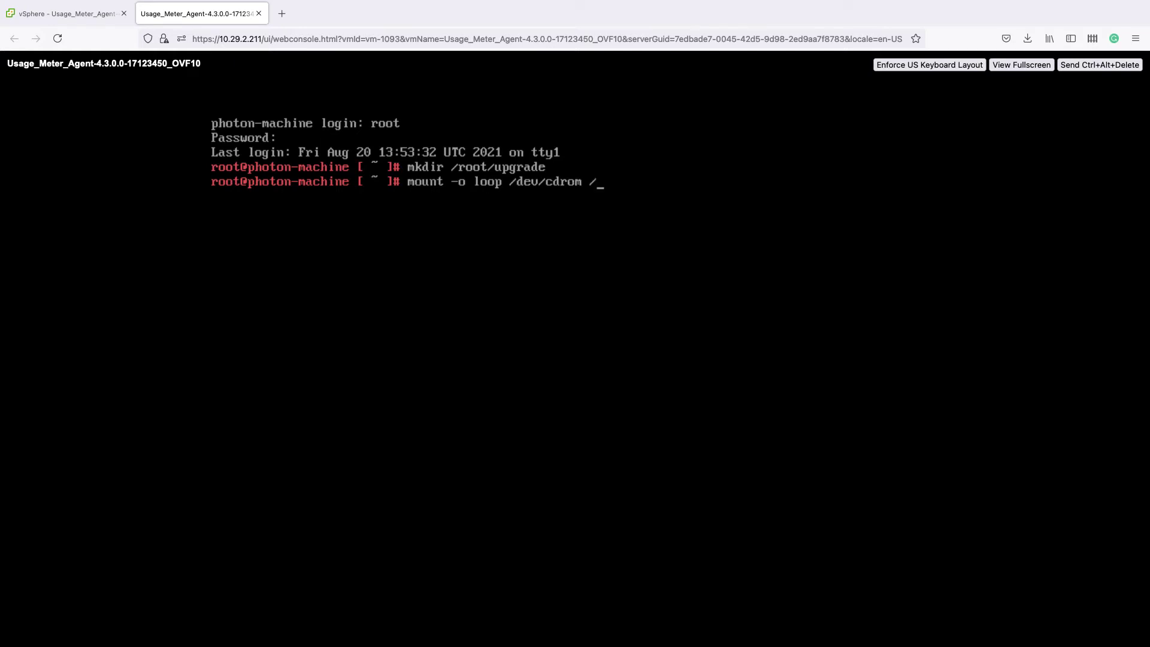
{"action": "type", "text": "root/upgrade"}
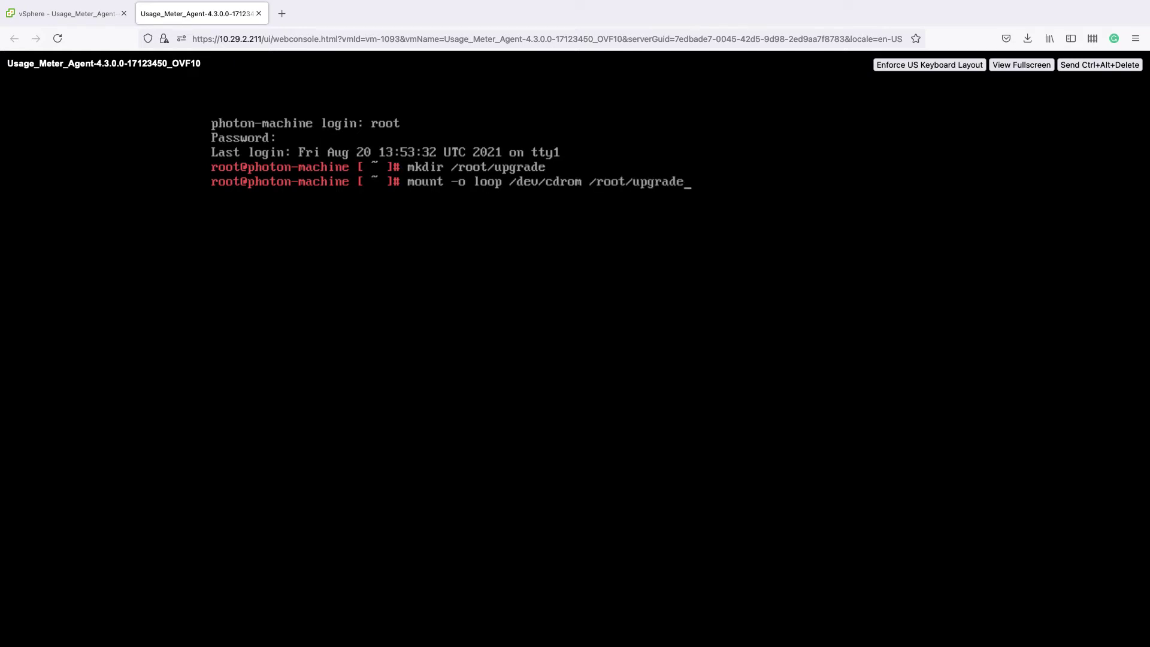
Mount /dev/cdrom at /root/upgrade and run upgrade-um.sh to reach 4.4.0.0, Build 17956418
{"action": "key", "text": "Return"}
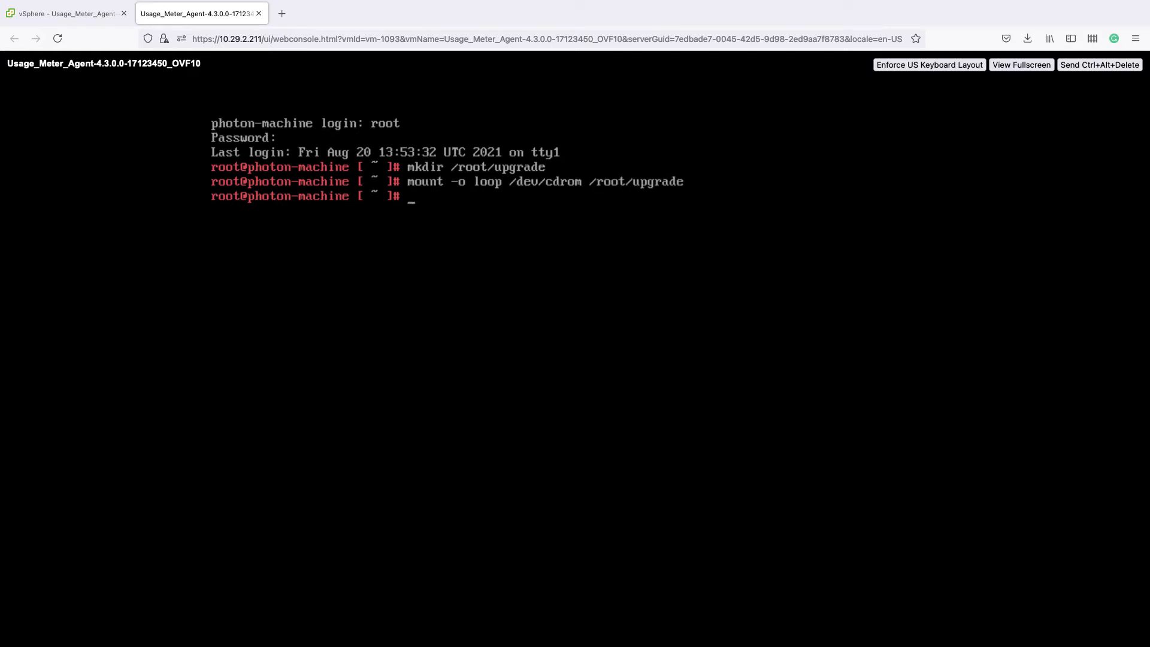
{"action": "type", "text": "bash /r"}
{"action": "type", "text": "oot/upgrade/"}
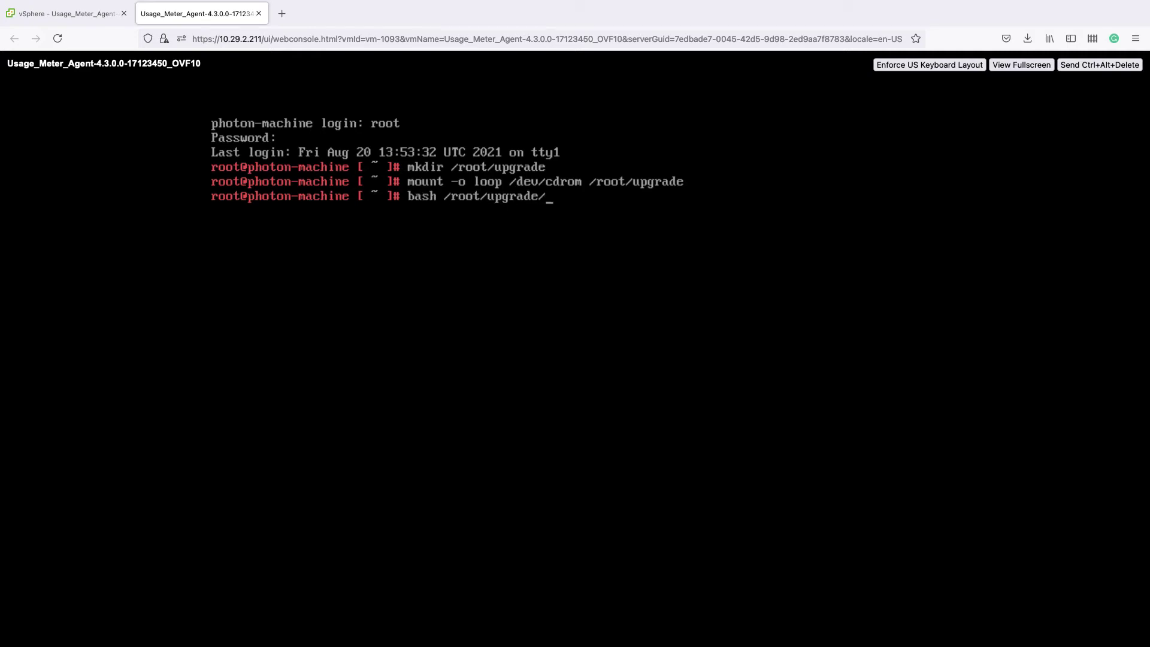
{"action": "type", "text": "upgrade-um.sh"}
{"action": "key", "text": "Return"}
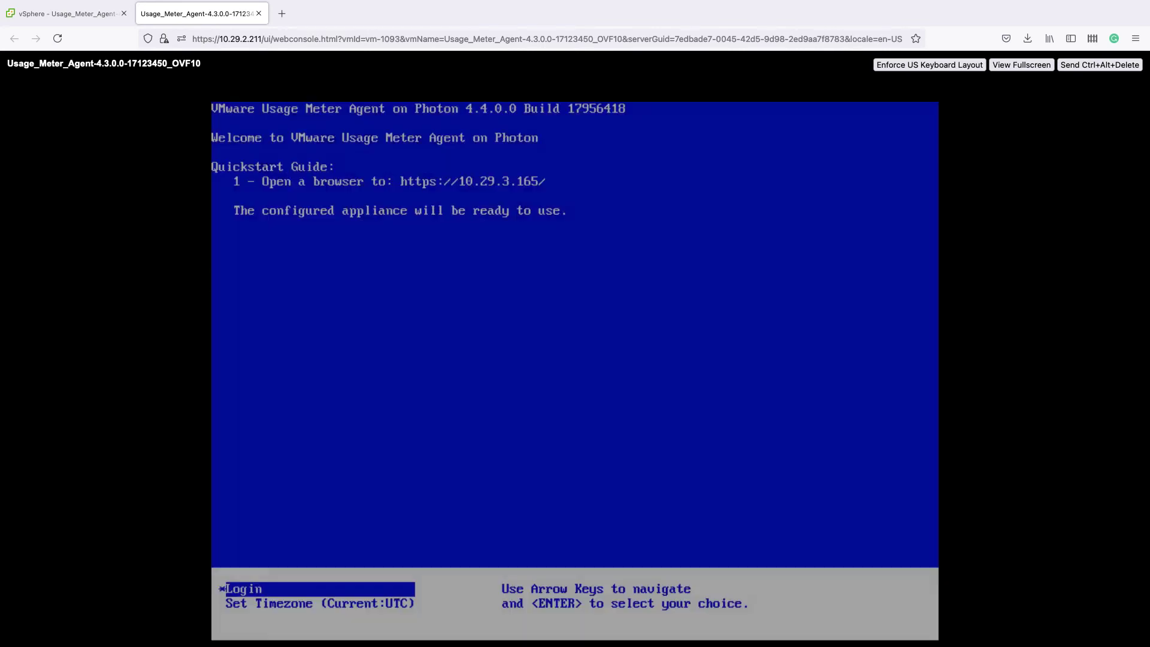
Log in as root and confirm all Usage Meter processes are Running with scripts/status.sh
{"action": "key", "text": "Return"}
{"action": "type", "text": "ro"}
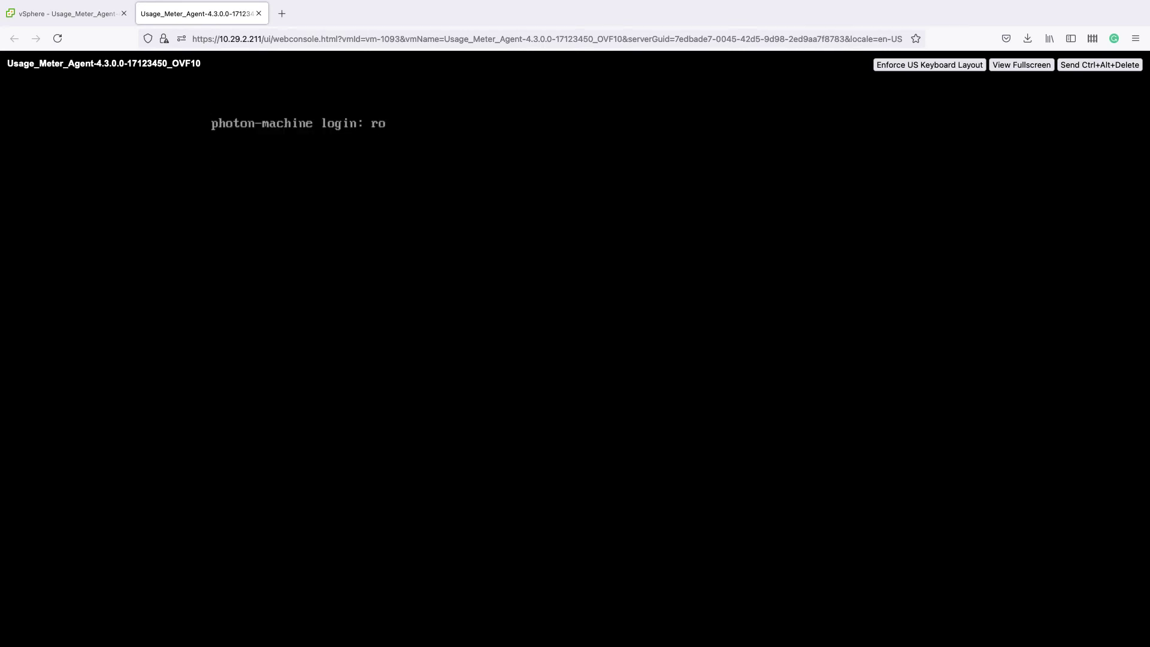
{"action": "type", "text": "ot"}
{"action": "key", "text": "Return"}
{"action": "key", "text": "Return"}
{"action": "type", "text": "cd /opt/vmw"}
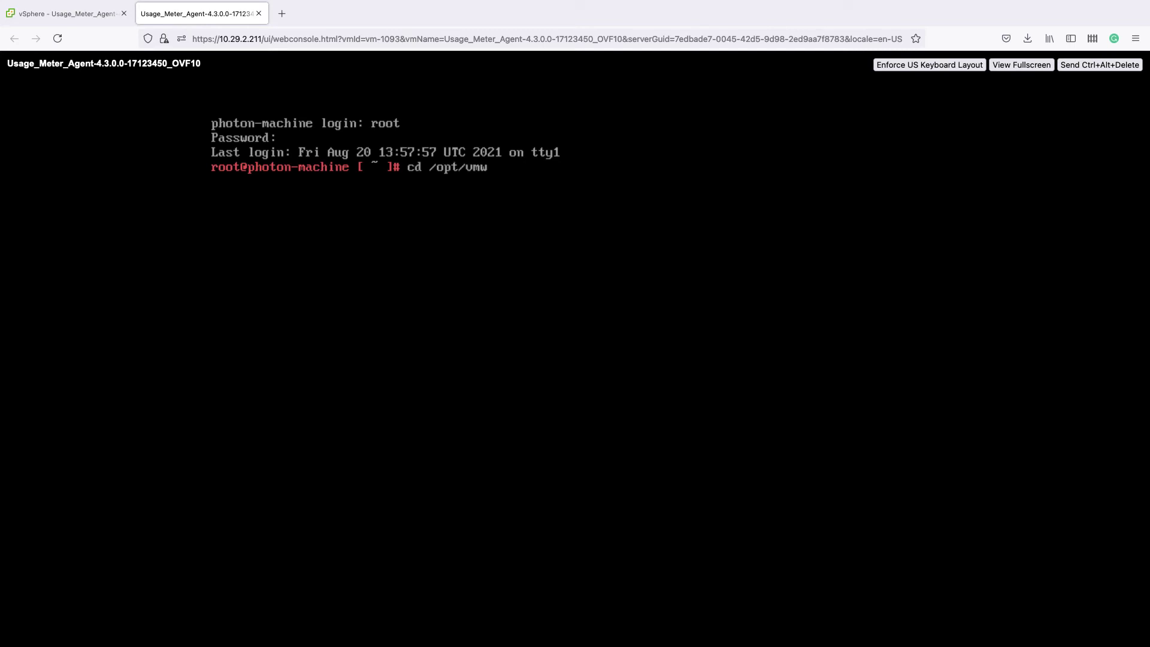
{"action": "type", "text": "are/cloudusagemetering"}
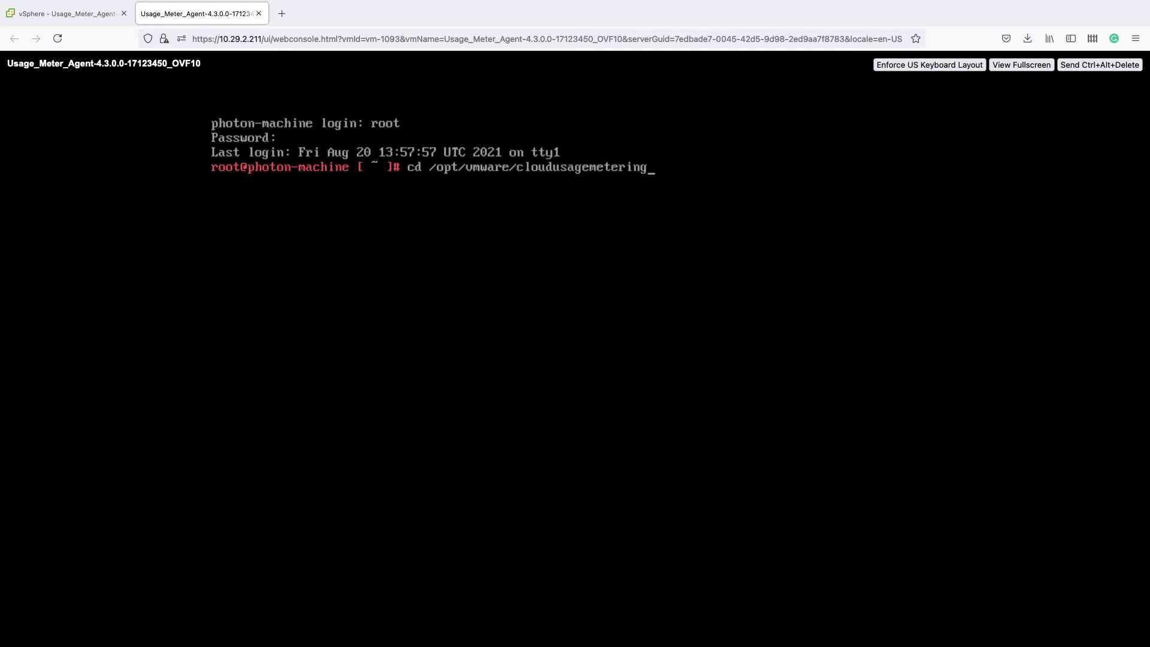
{"action": "key", "text": "Return"}
{"action": "type", "text": "scripts/status"}
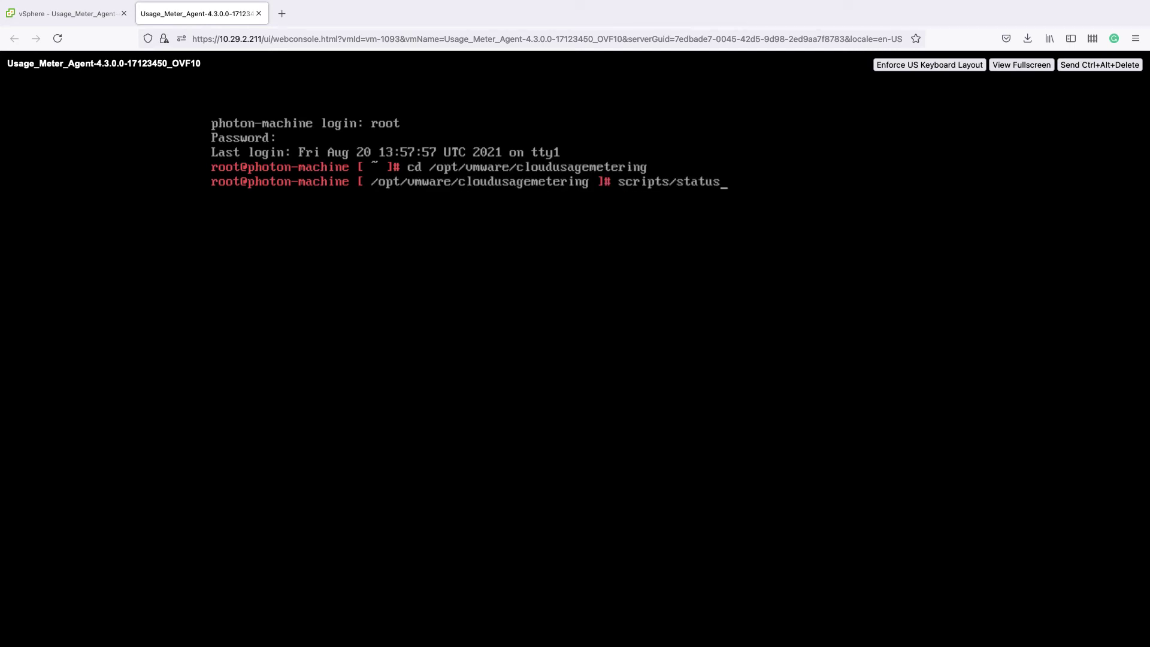
{"action": "type", "text": ".sh"}
{"action": "key", "text": "Return"}
{"action": "type", "text": "ls"}
List the cloudusagemetering and /opt/vmware/var log folders to locate um-upgrade.log
{"action": "key", "text": "Return"}
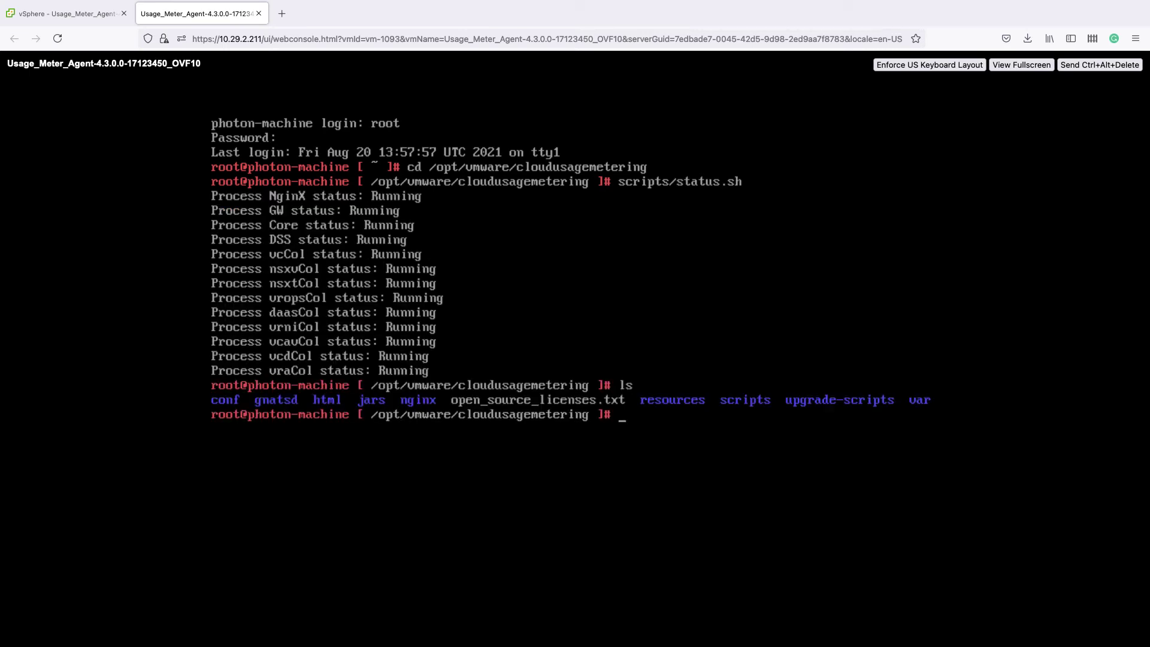
{"action": "type", "text": "cd var"}
{"action": "key", "text": "Return"}
{"action": "type", "text": "ls"}
{"action": "key", "text": "Return"}
{"action": "type", "text": "c"}
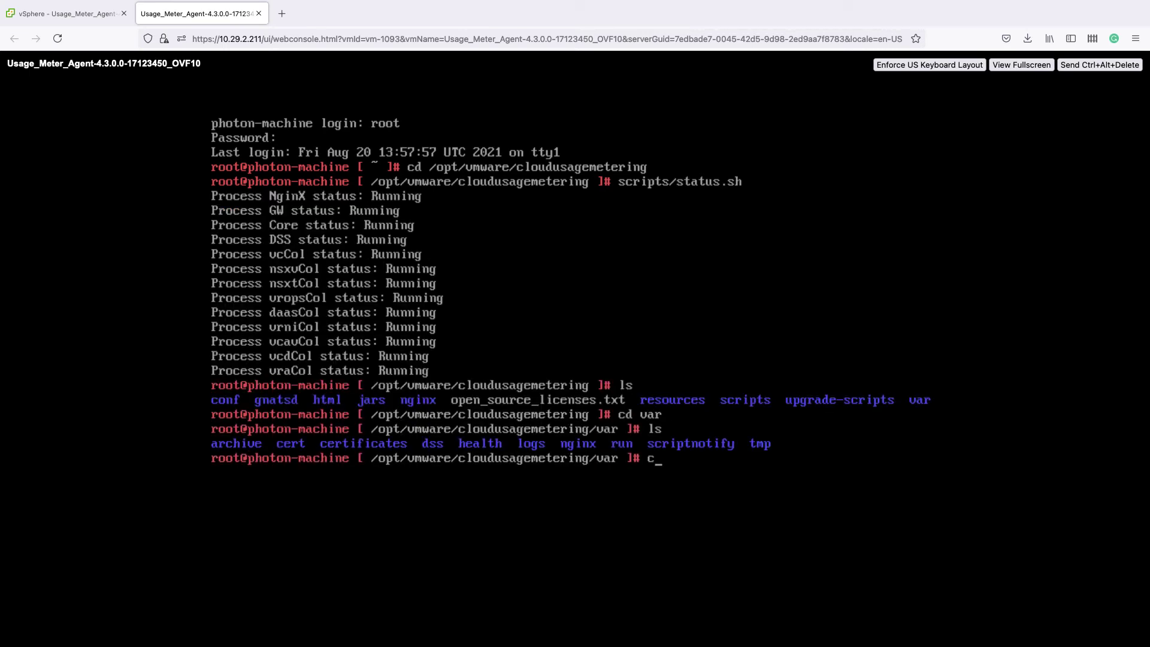
{"action": "type", "text": "d logs"}
{"action": "key", "text": "Return"}
{"action": "type", "text": "ls"}
{"action": "key", "text": "Return"}
{"action": "type", "text": "cd /"}
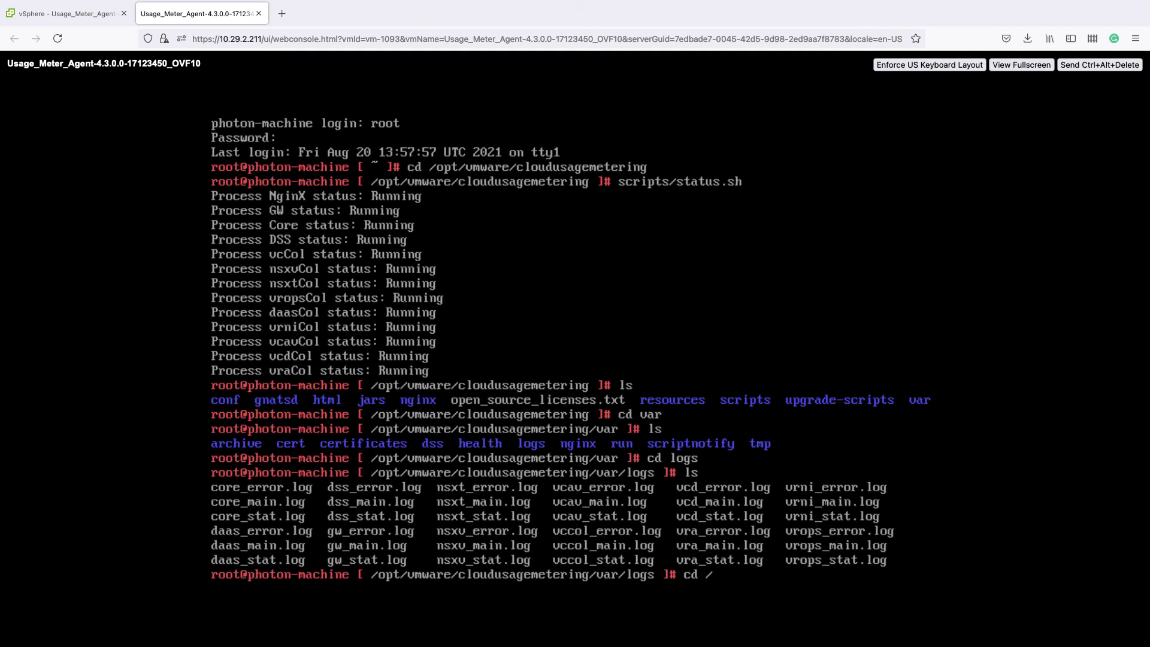
{"action": "type", "text": "opt/vmware/var"}
{"action": "key", "text": "Return"}
{"action": "type", "text": "ls"}
{"action": "key", "text": "Return"}
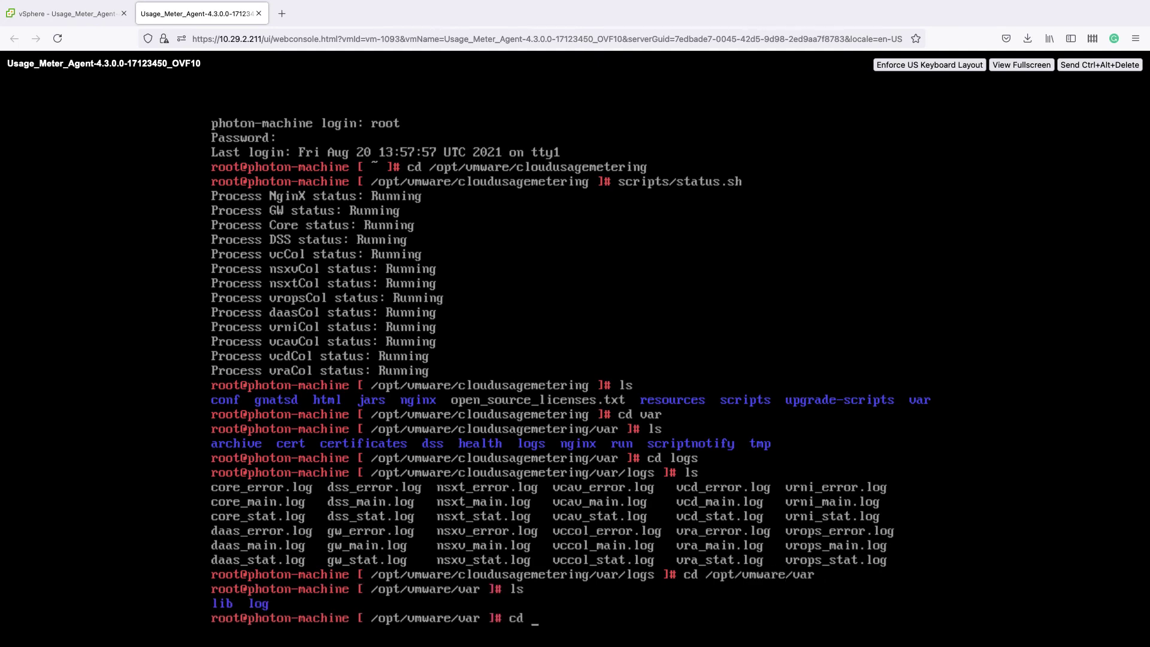
{"action": "type", "text": "log"}
{"action": "key", "text": "Return"}
{"action": "type", "text": "ls"}
{"action": "key", "text": "Return"}
{"action": "type", "text": "vim um-upgrad"}
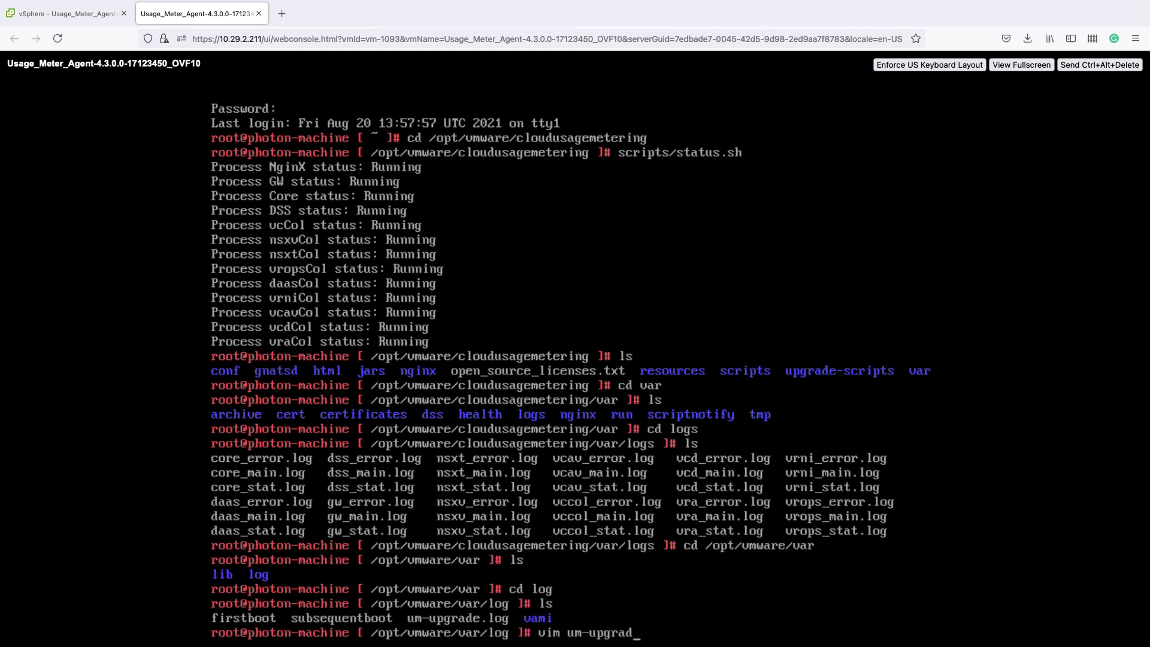
{"action": "type", "text": "e.log"}
{"action": "key", "text": "Return"}
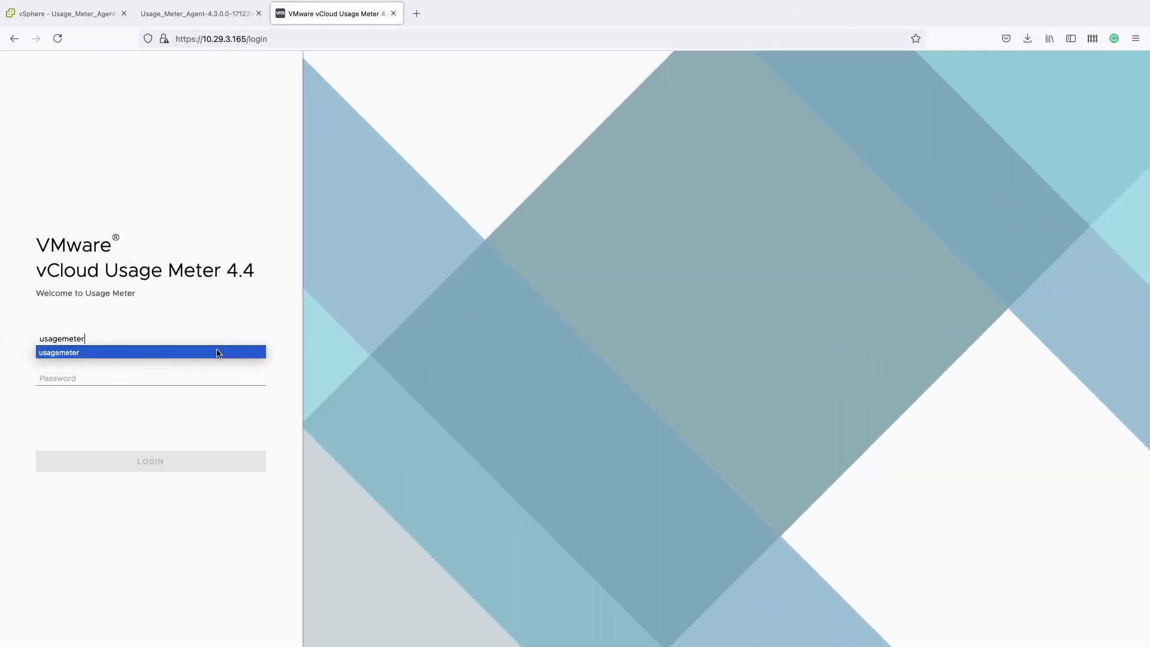
Sign in to Usage Meter as usagemeter and open About, showing 4.4.0.0 build 17956418
{"action": "left_click", "coordinate": [217, 352]}
{"action": "key", "text": "Return"}
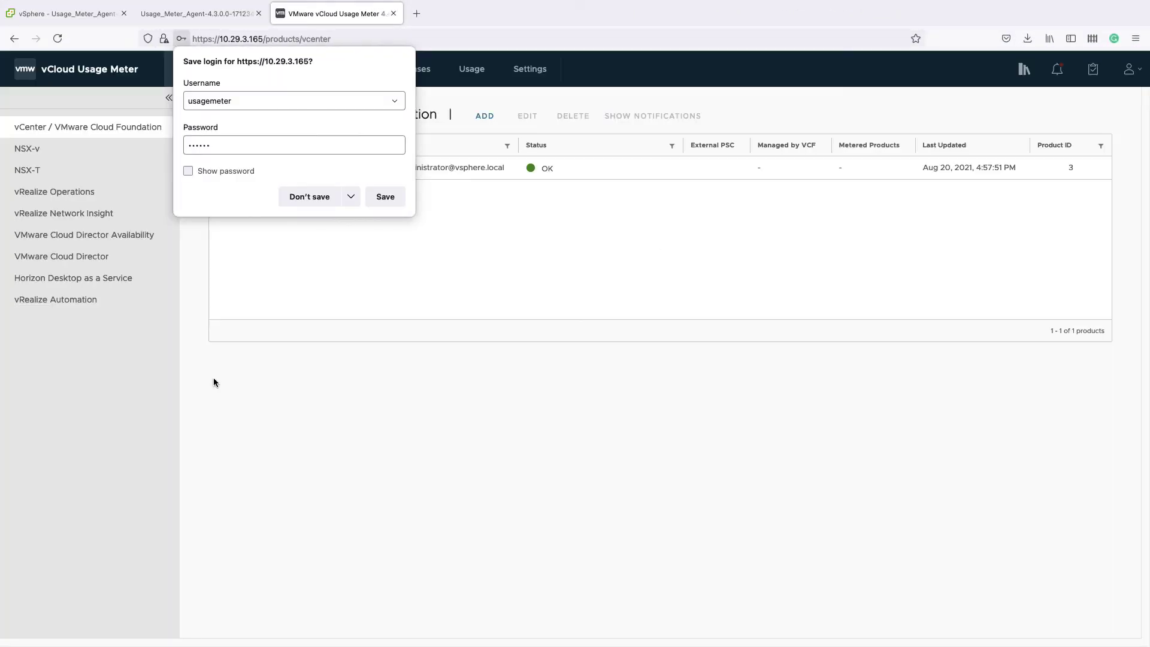
{"action": "left_click", "coordinate": [306, 197]}
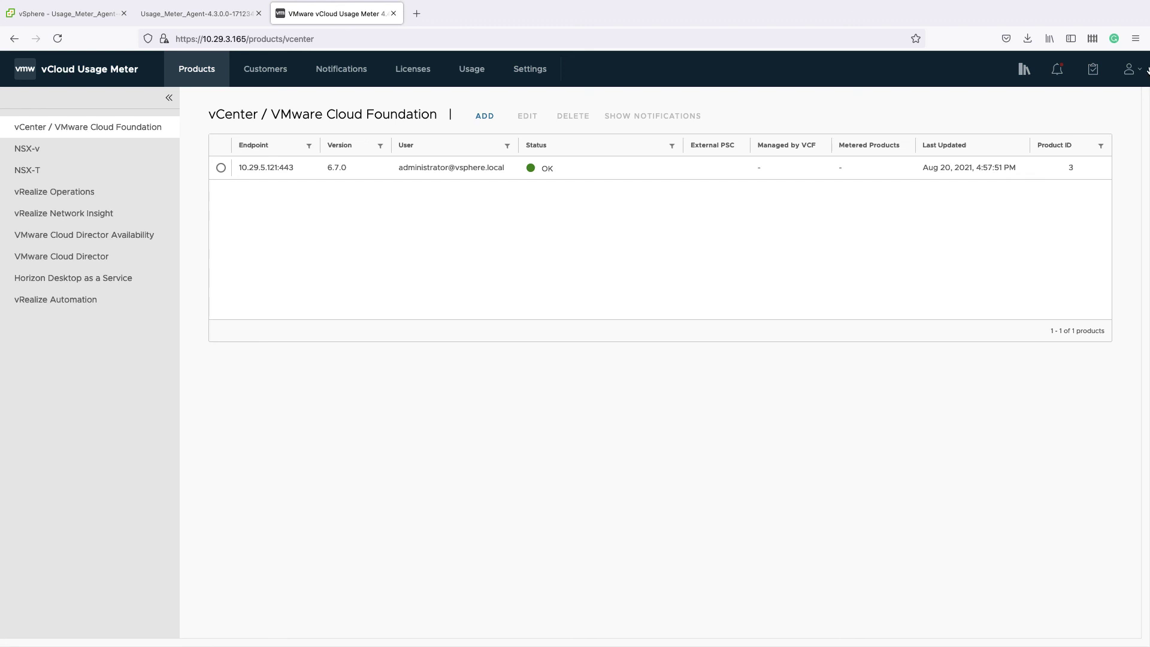
{"action": "left_click", "coordinate": [1129, 69]}
{"action": "left_click", "coordinate": [1123, 104]}
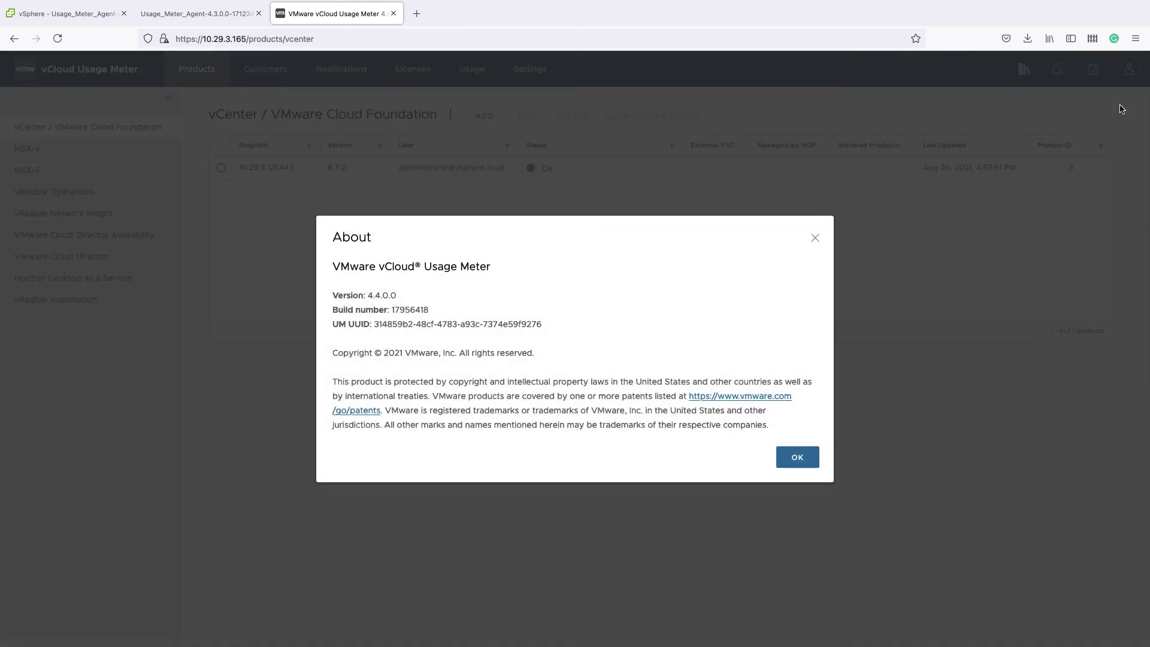